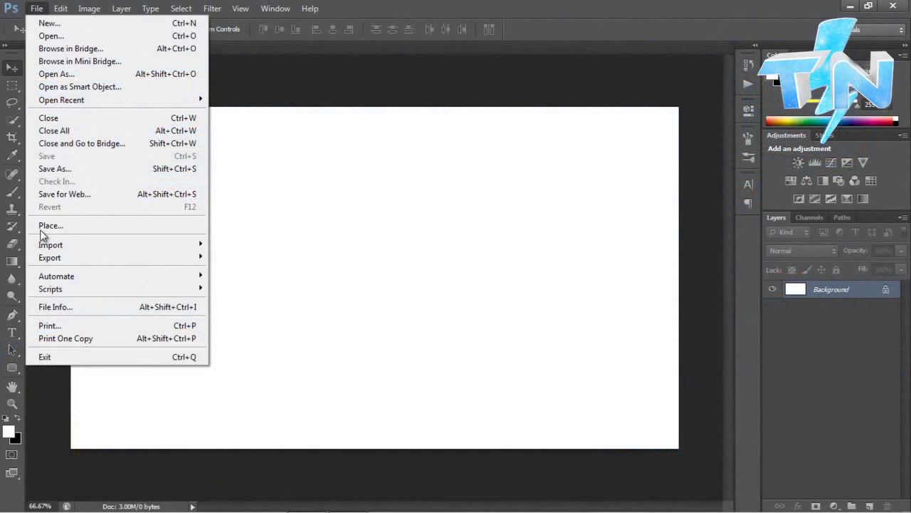
Place 11.png into the document and scale it to about 202%
{"action": "left_click", "coordinate": [43, 226]}
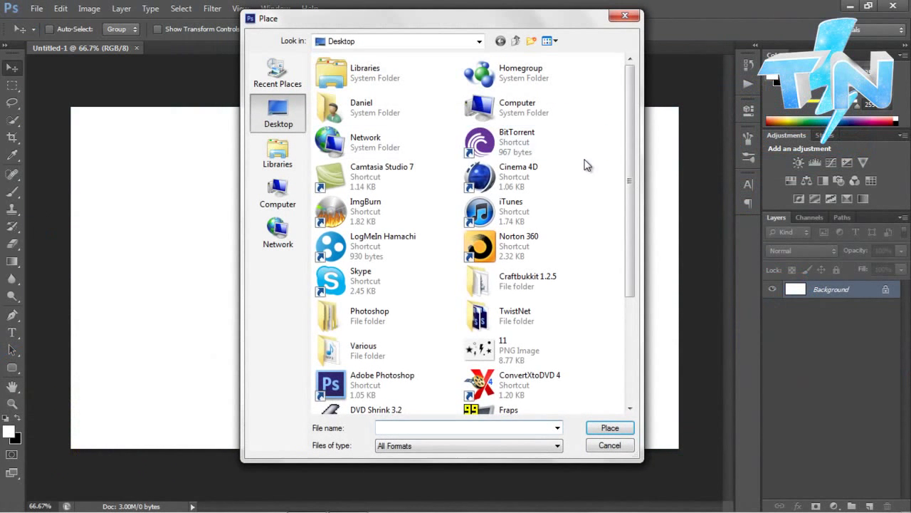
{"action": "left_click_drag", "start_coordinate": [630, 148], "coordinate": [630, 264]}
{"action": "left_click", "coordinate": [502, 184]}
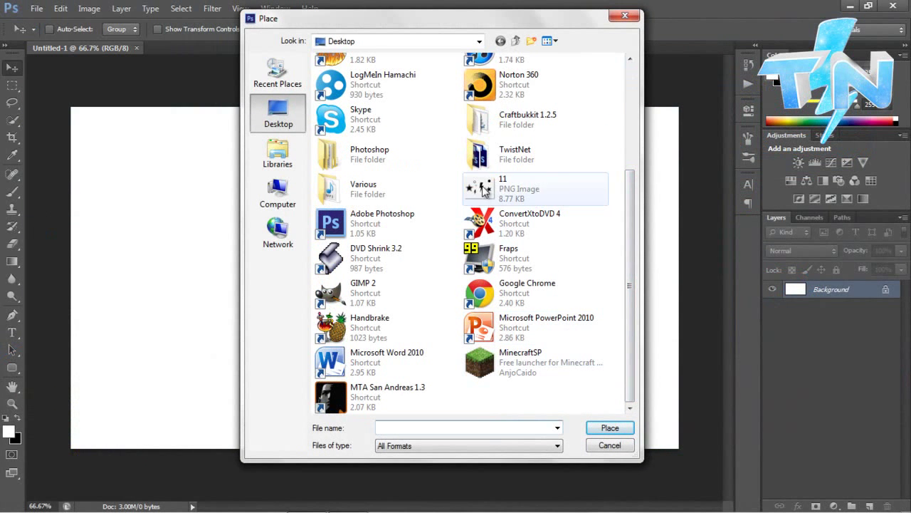
{"action": "left_click", "coordinate": [607, 427]}
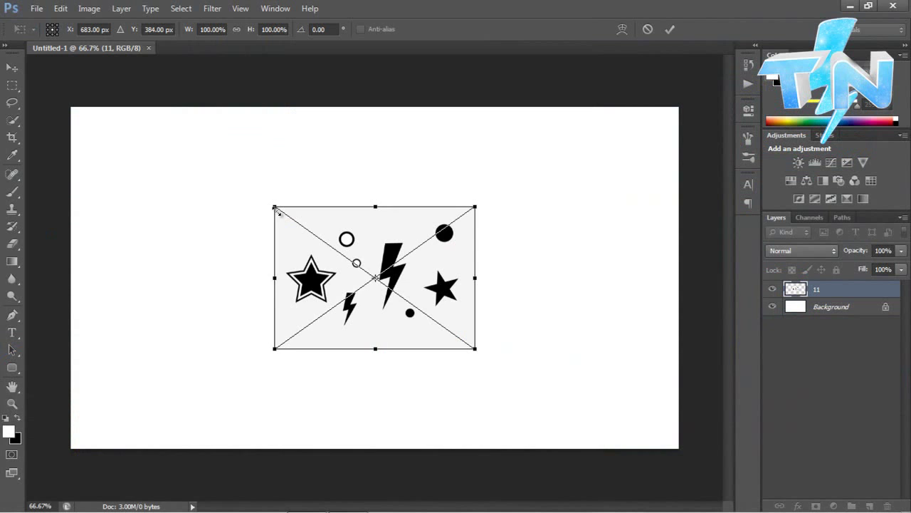
{"action": "left_click_drag", "start_coordinate": [276, 209], "coordinate": [180, 126], "text": "alt+shift"}
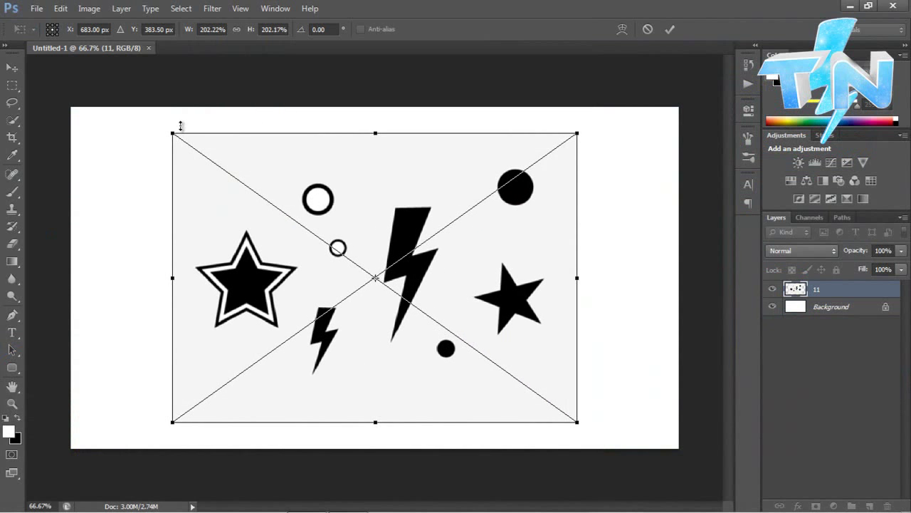
{"action": "key", "text": "Return"}
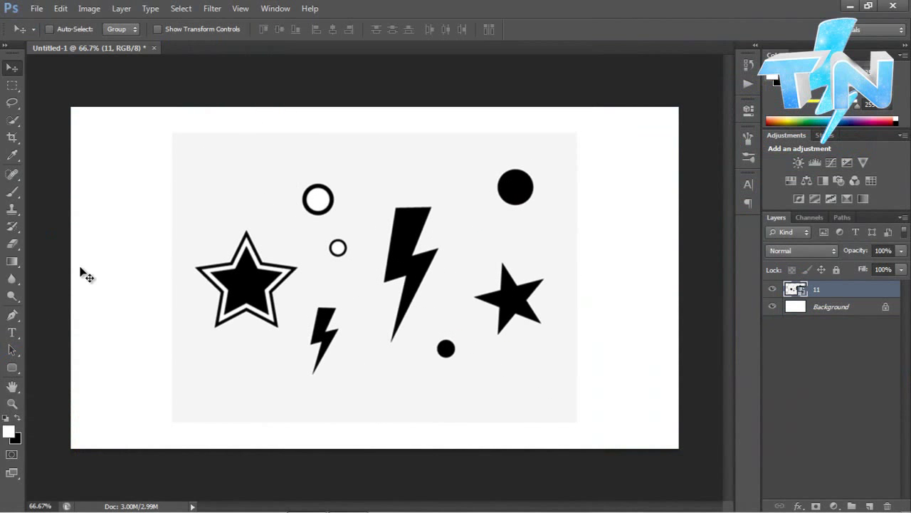
Try the Background Eraser on the grey backdrop, rasterizing the placed smart object
{"action": "left_click", "coordinate": [13, 243]}
{"action": "right_click", "coordinate": [12, 244]}
{"action": "left_click", "coordinate": [81, 253]}
{"action": "left_click", "coordinate": [200, 212]}
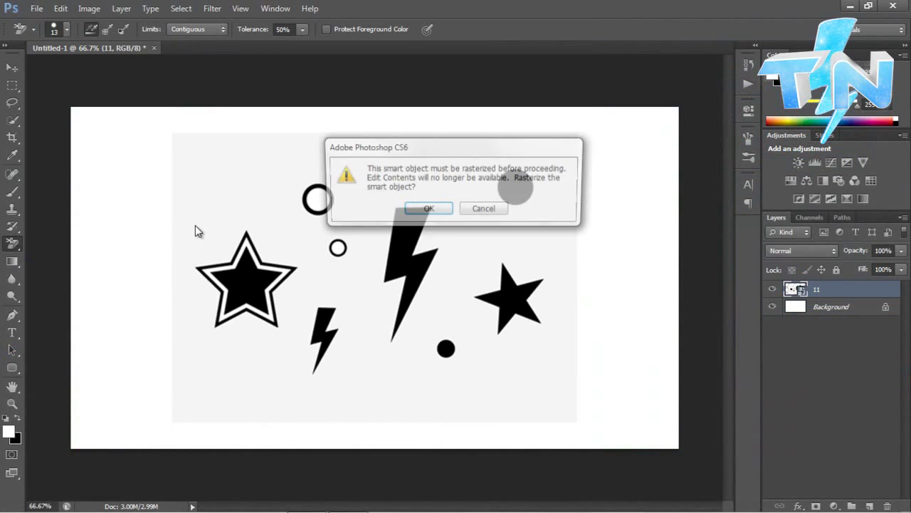
{"action": "left_click", "coordinate": [483, 207]}
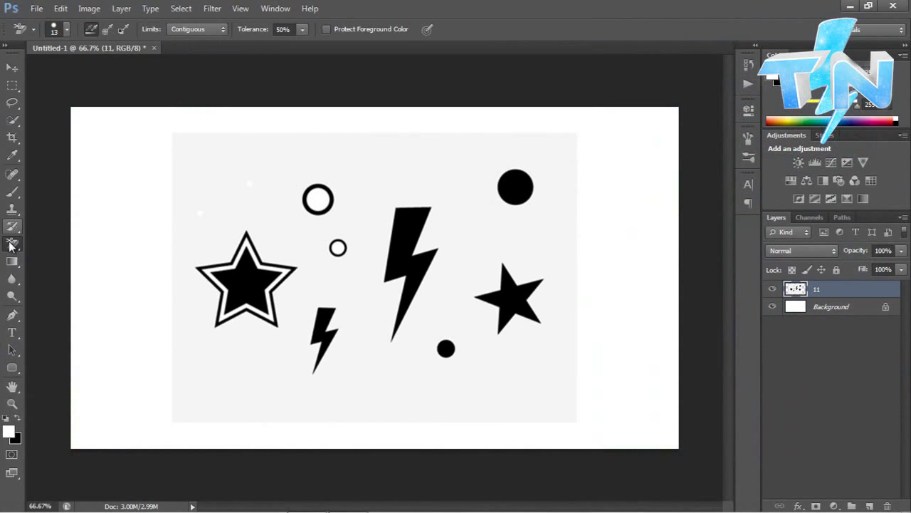
{"action": "right_click", "coordinate": [12, 243]}
{"action": "left_click", "coordinate": [99, 257]}
Erase the grey backdrop around the shapes with the Magic Eraser Tool
{"action": "right_click", "coordinate": [12, 244]}
{"action": "left_click", "coordinate": [112, 269]}
{"action": "left_click", "coordinate": [193, 270]}
{"action": "key", "text": "v"}
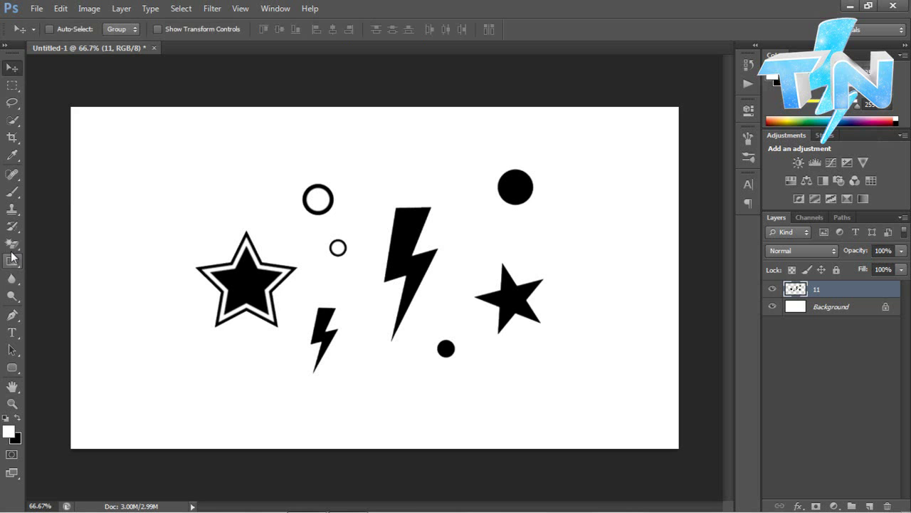
{"action": "right_click", "coordinate": [12, 246]}
{"action": "left_click", "coordinate": [54, 245]}
Trace a first closed pen path around the large bolt's corners and notches
{"action": "left_click", "coordinate": [12, 315]}
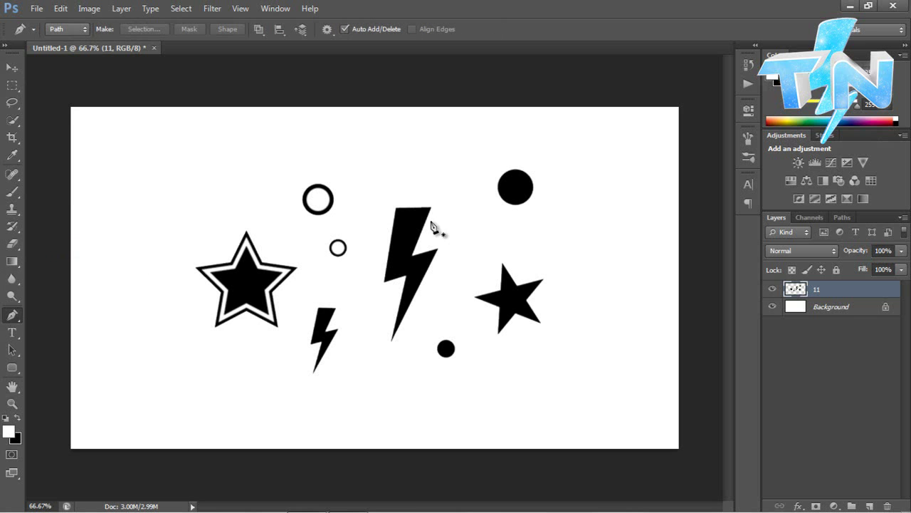
{"action": "scroll", "coordinate": [434, 227], "scroll_direction": "up", "scroll_amount": 1, "text": "alt"}
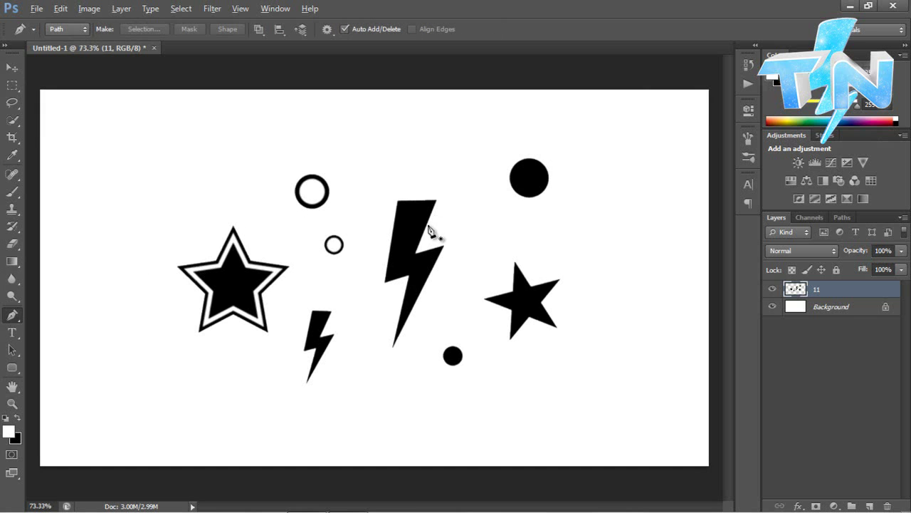
{"action": "left_click", "coordinate": [398, 201]}
{"action": "left_click", "coordinate": [385, 282]}
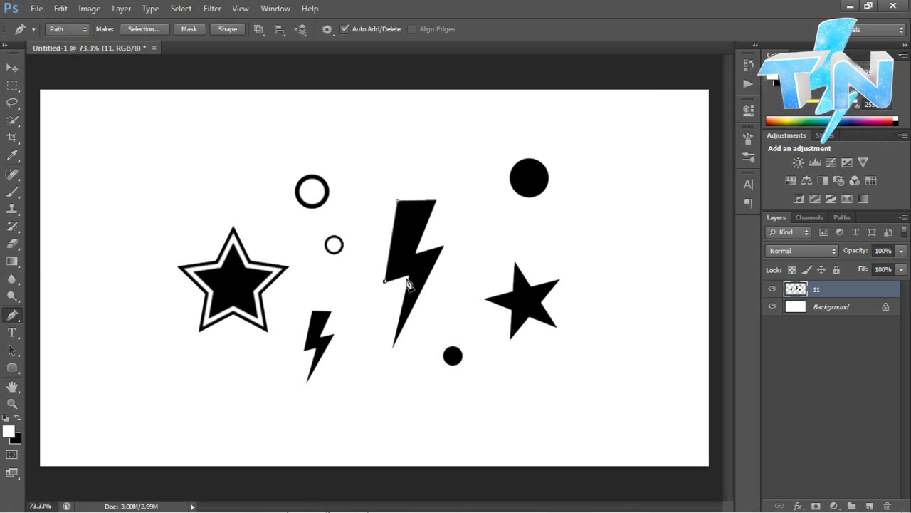
{"action": "left_click", "coordinate": [409, 275]}
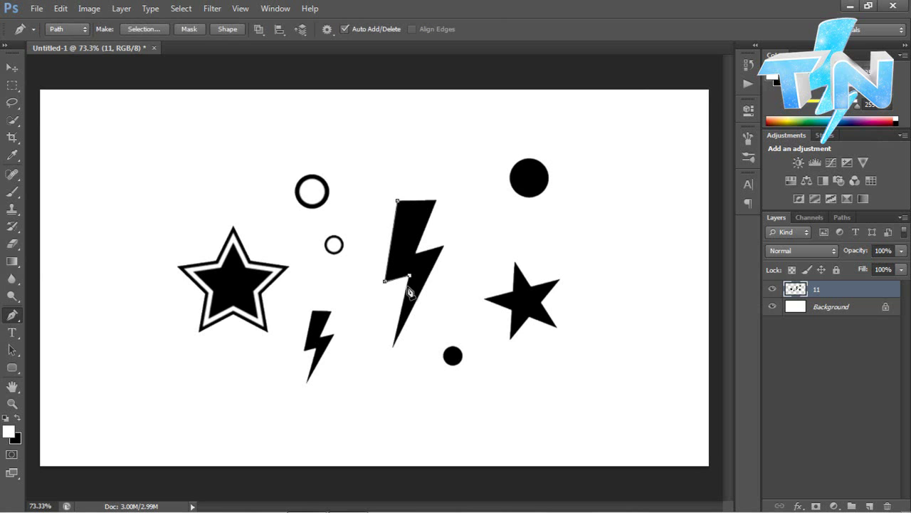
{"action": "left_click", "coordinate": [392, 346]}
{"action": "left_click", "coordinate": [444, 246]}
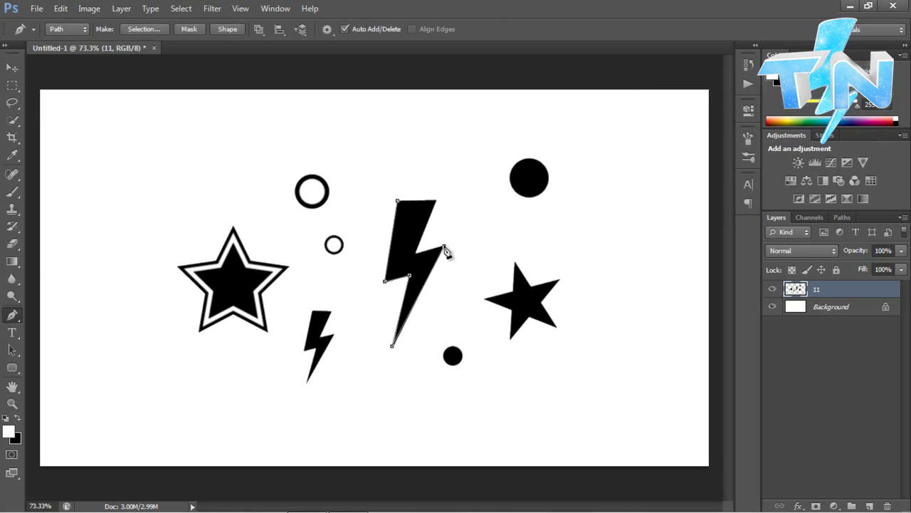
{"action": "left_click", "coordinate": [418, 253]}
{"action": "left_click", "coordinate": [437, 200]}
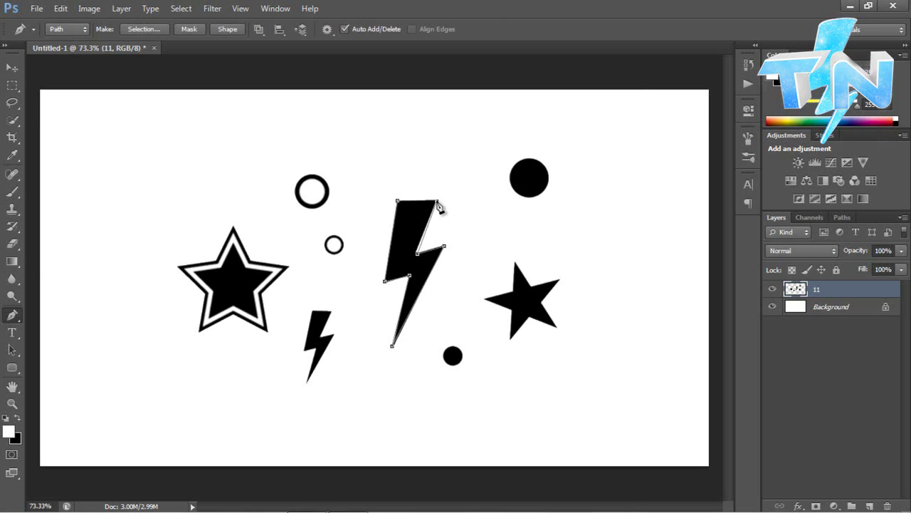
{"action": "left_click", "coordinate": [397, 196]}
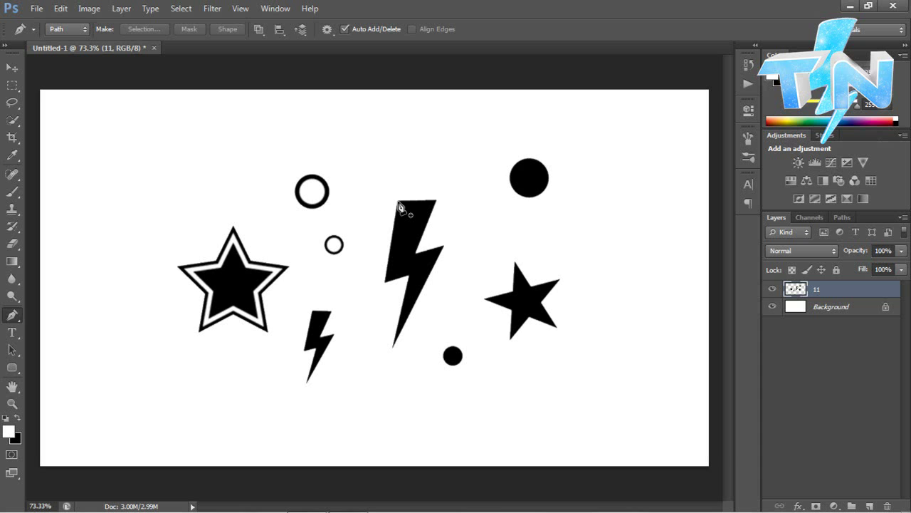
Retrace the bolt as a new closed path with extra points along its left edge
{"action": "left_click", "coordinate": [397, 201]}
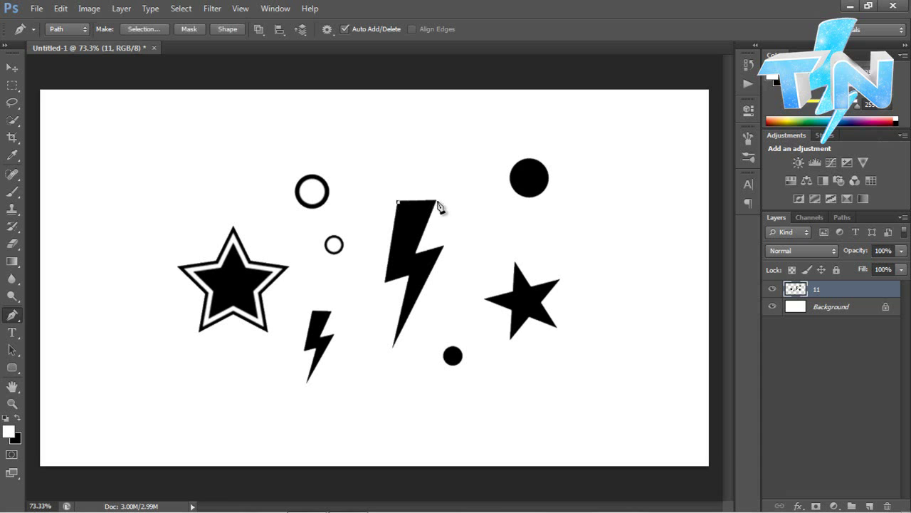
{"action": "left_click", "coordinate": [416, 253]}
{"action": "left_click", "coordinate": [444, 245]}
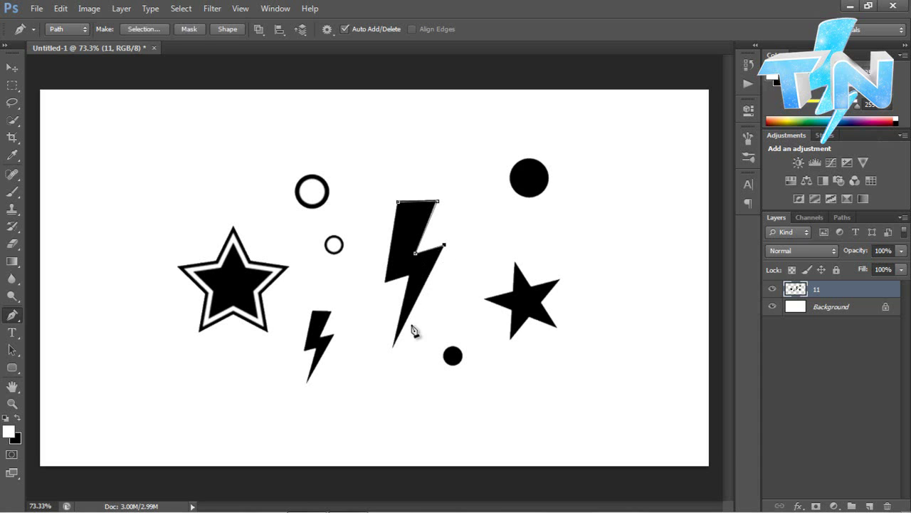
{"action": "left_click", "coordinate": [393, 346]}
{"action": "left_click", "coordinate": [411, 276]}
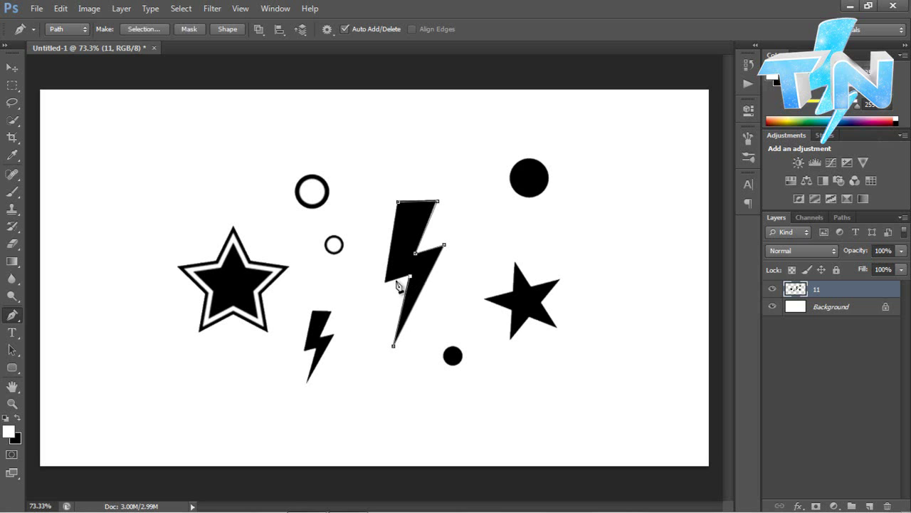
{"action": "left_click", "coordinate": [395, 280]}
{"action": "left_click", "coordinate": [385, 283]}
{"action": "left_click", "coordinate": [391, 240]}
{"action": "left_click", "coordinate": [399, 203]}
{"action": "left_click", "coordinate": [829, 288]}
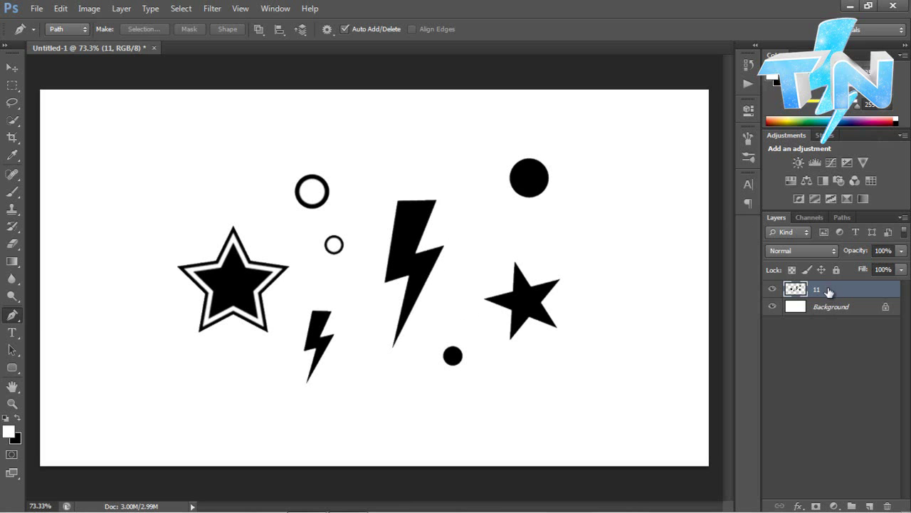
Add a new empty Layer 1 and delete layer 11
{"action": "key", "text": "ctrl+z"}
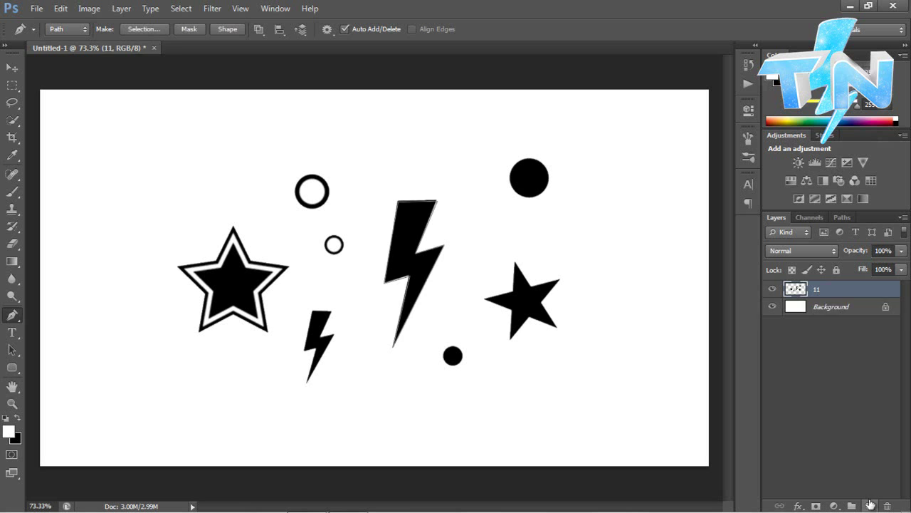
{"action": "left_click", "coordinate": [870, 504]}
{"action": "left_click", "coordinate": [840, 307]}
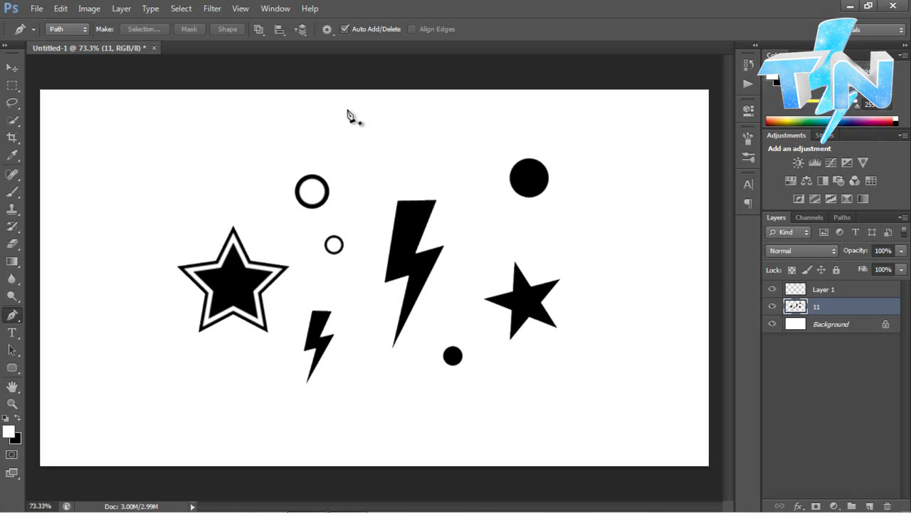
{"action": "key", "text": "ctrl+z"}
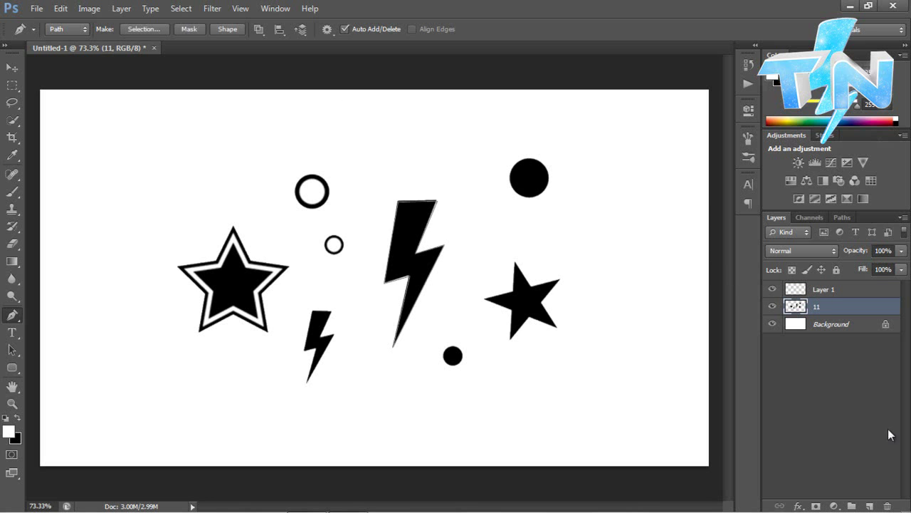
{"action": "left_click", "coordinate": [886, 505]}
{"action": "key", "text": "Return"}
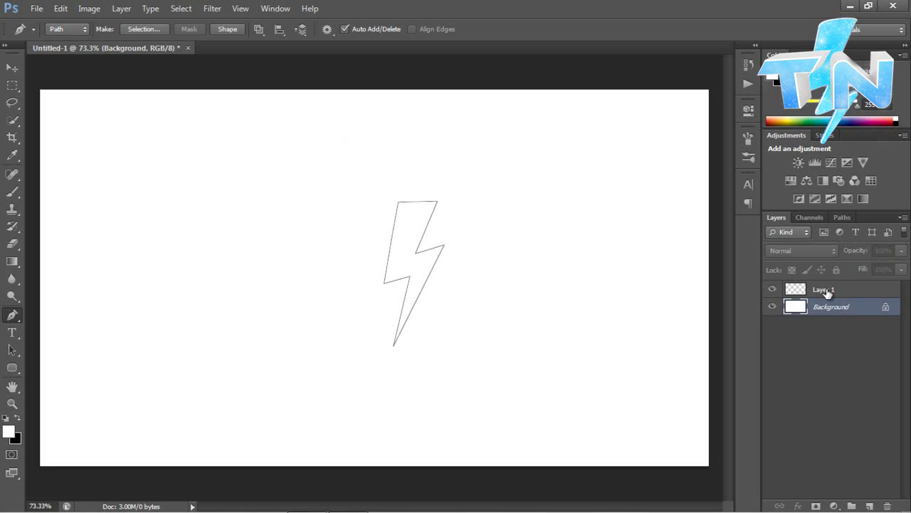
Undo deleting layer 11 so all shapes return to the canvas
{"action": "left_click", "coordinate": [826, 291]}
{"action": "left_click", "coordinate": [12, 67]}
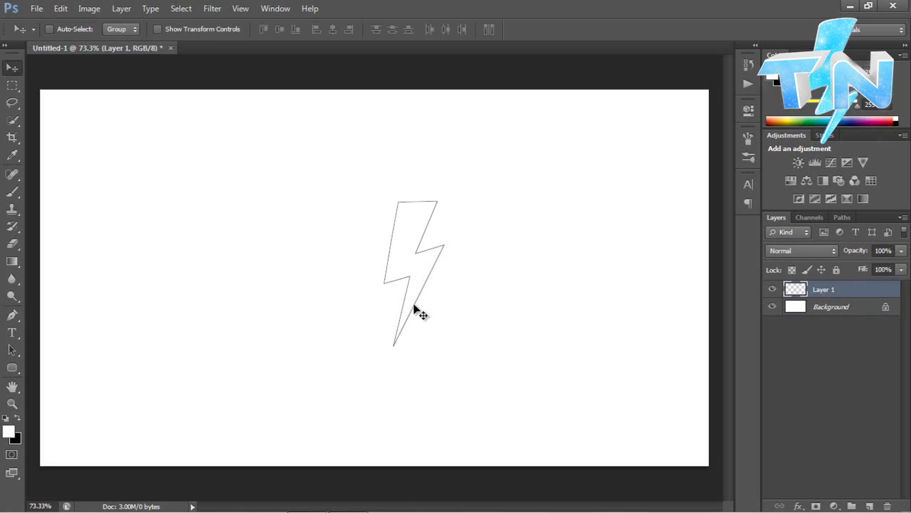
{"action": "key", "text": "ctrl+z"}
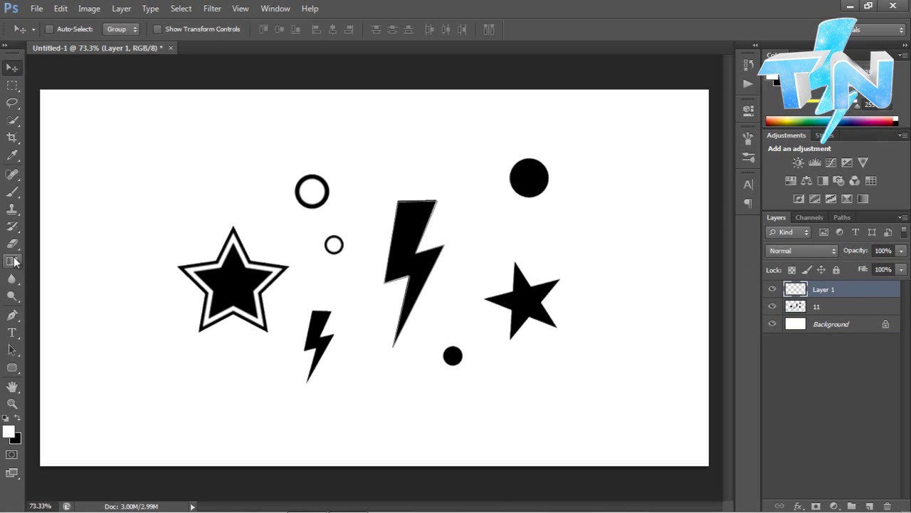
{"action": "left_click", "coordinate": [12, 243]}
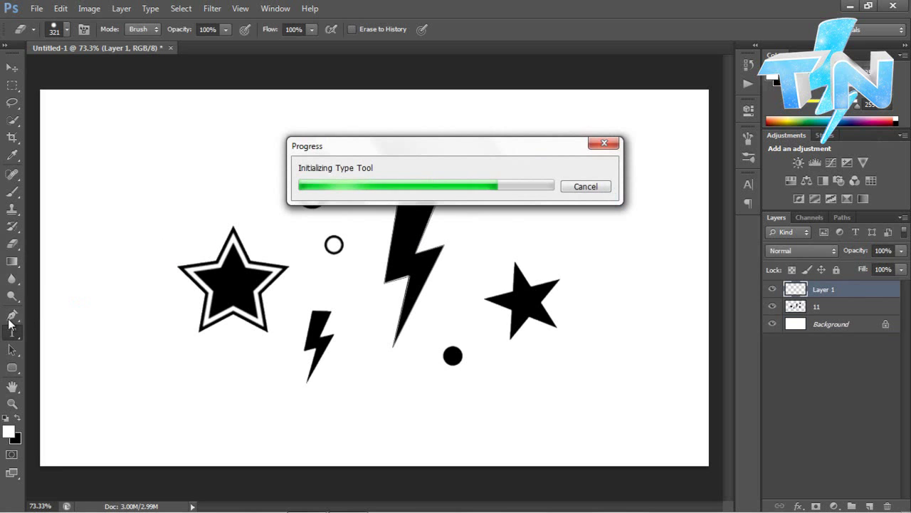
Draw a curved pen path around the big circle, adjusting its curve handles
{"action": "left_click", "coordinate": [12, 314]}
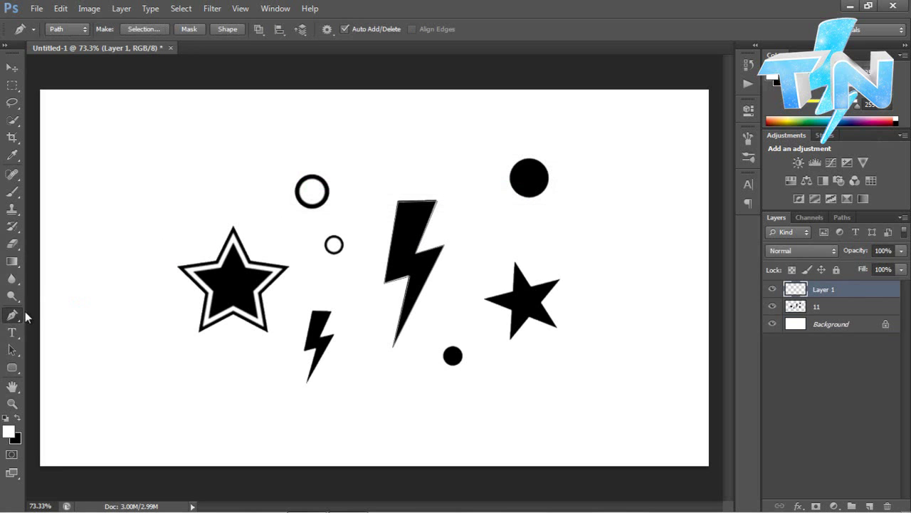
{"action": "left_click", "coordinate": [515, 166]}
{"action": "left_click_drag", "start_coordinate": [526, 197], "coordinate": [551, 213]}
{"action": "mouse_move", "coordinate": [549, 175]}
{"action": "left_mouse_down"}
{"action": "mouse_move", "coordinate": [551, 153]}
{"action": "mouse_move", "coordinate": [570, 173]}
{"action": "mouse_move", "coordinate": [554, 159]}
{"action": "left_mouse_up"}
{"action": "key", "text": "ctrl+z"}
{"action": "left_click", "coordinate": [527, 199]}
{"action": "left_click_drag", "start_coordinate": [549, 174], "coordinate": [547, 146]}
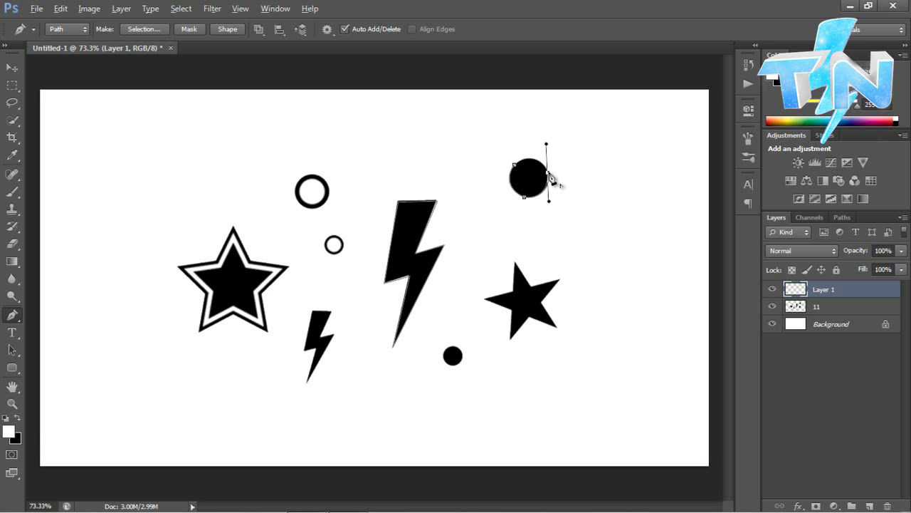
{"action": "left_click", "coordinate": [549, 174], "text": "alt"}
{"action": "left_click_drag", "start_coordinate": [514, 165], "coordinate": [493, 184], "text": "alt"}
{"action": "left_click", "coordinate": [603, 166], "text": "ctrl"}
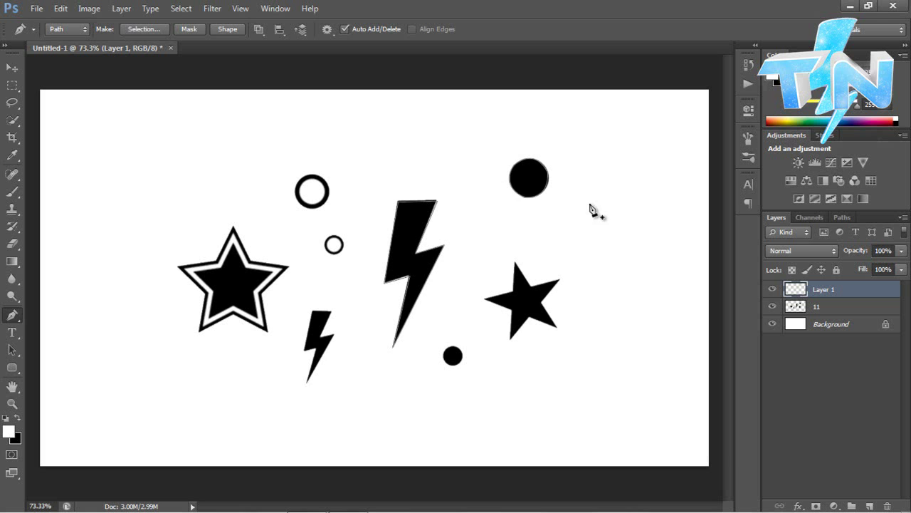
Keep the large bolt's path and delete the empty Layer 1 and layer 11
{"action": "left_click_drag", "start_coordinate": [492, 228], "coordinate": [489, 188]}
{"action": "key", "text": "Return"}
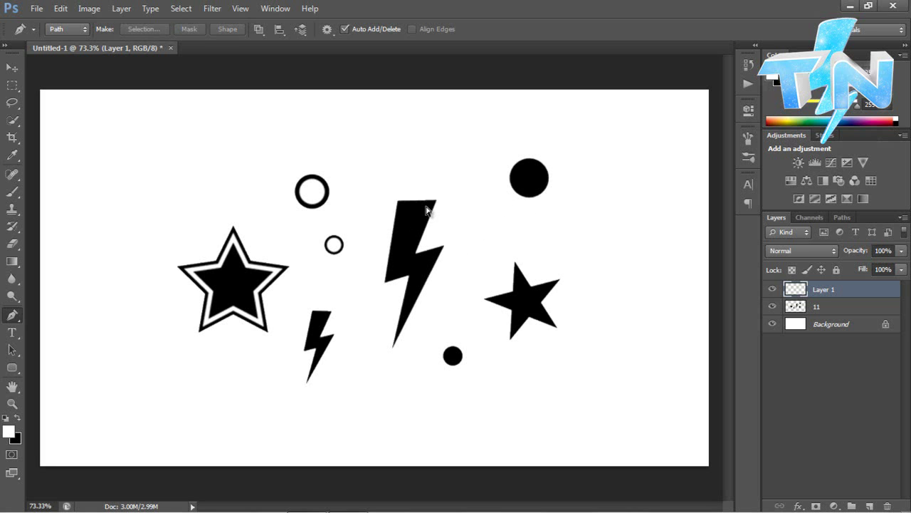
{"action": "left_click", "coordinate": [431, 203], "text": "ctrl"}
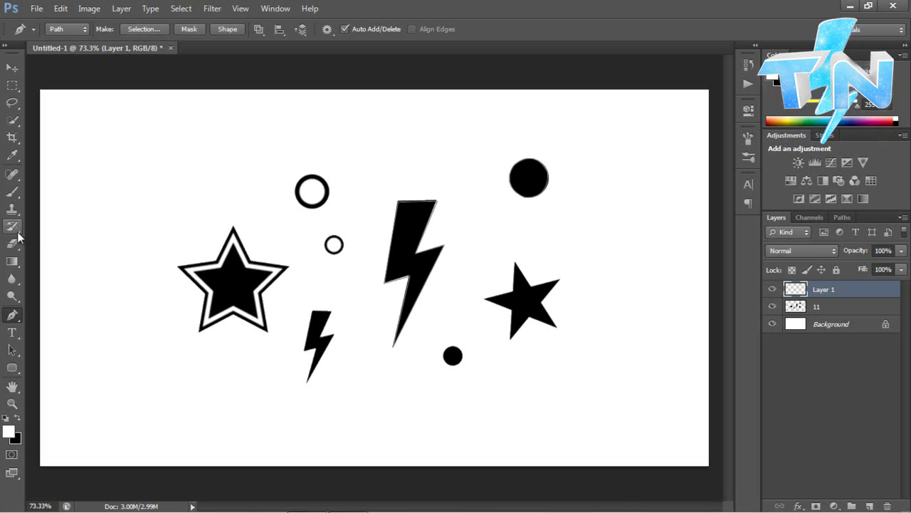
{"action": "left_click_drag", "start_coordinate": [525, 197], "coordinate": [550, 210]}
{"action": "key", "text": "Delete"}
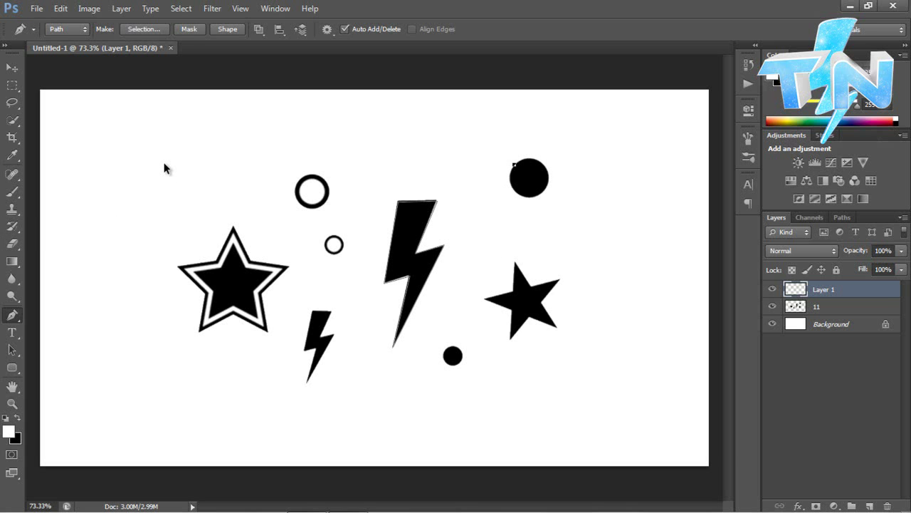
{"action": "key", "text": "Delete"}
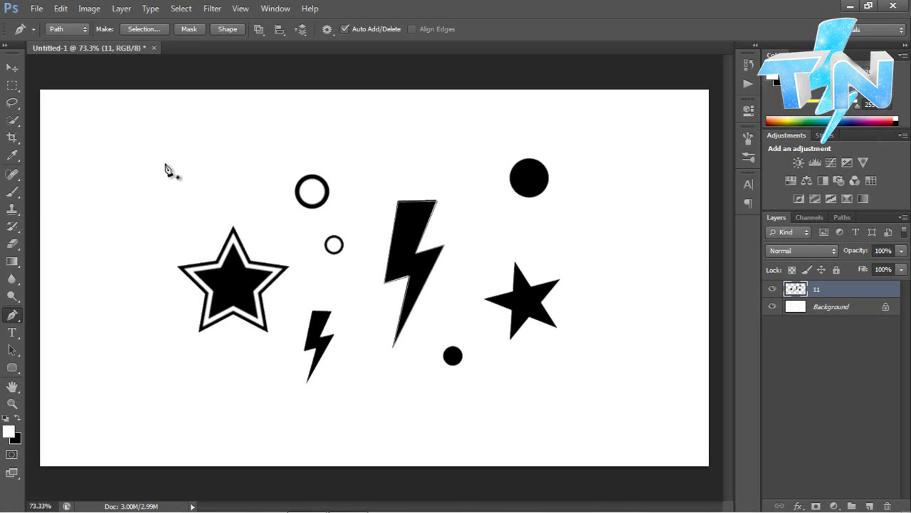
{"action": "left_click", "coordinate": [887, 506]}
Confirm deleting layer 11 and export the paths to Illustrator as Lightning.ai, replacing the old file
{"action": "key", "text": "Return"}
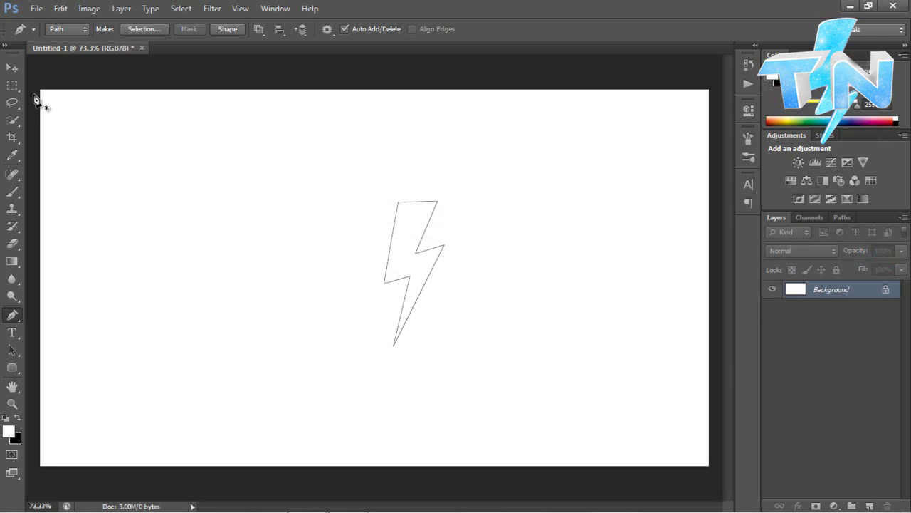
{"action": "left_click", "coordinate": [36, 8]}
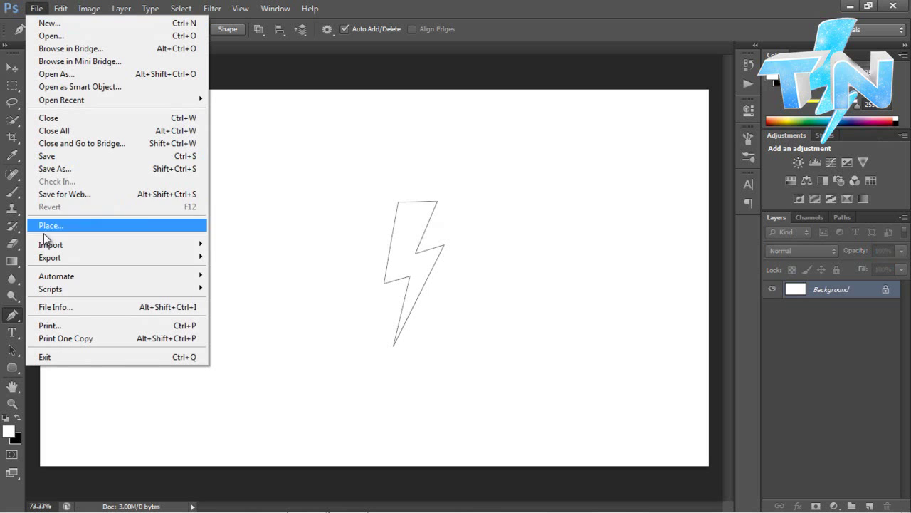
{"action": "mouse_move", "coordinate": [58, 260]}
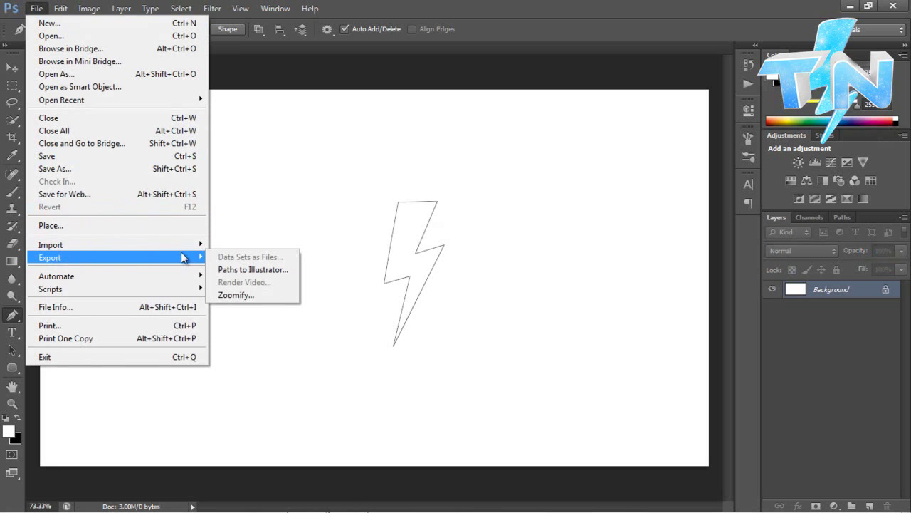
{"action": "left_click", "coordinate": [238, 267]}
{"action": "left_click", "coordinate": [541, 171]}
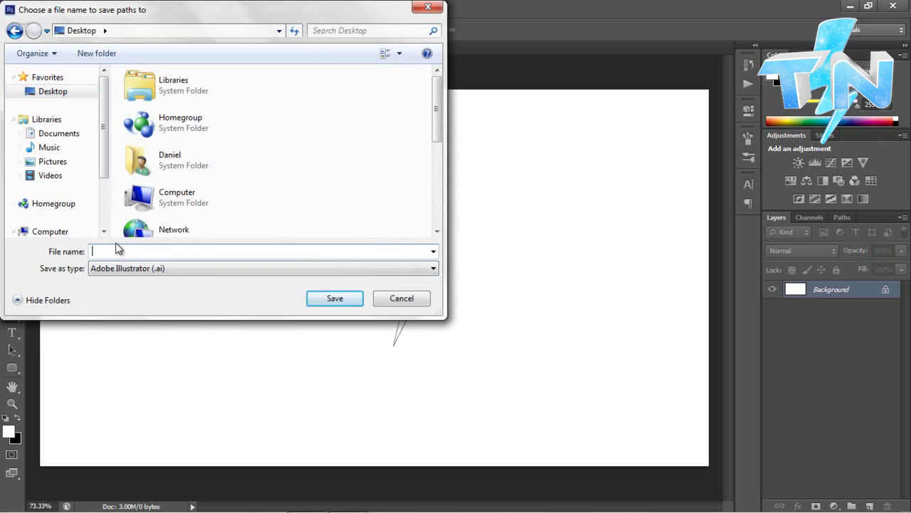
{"action": "type", "text": "Lightning"}
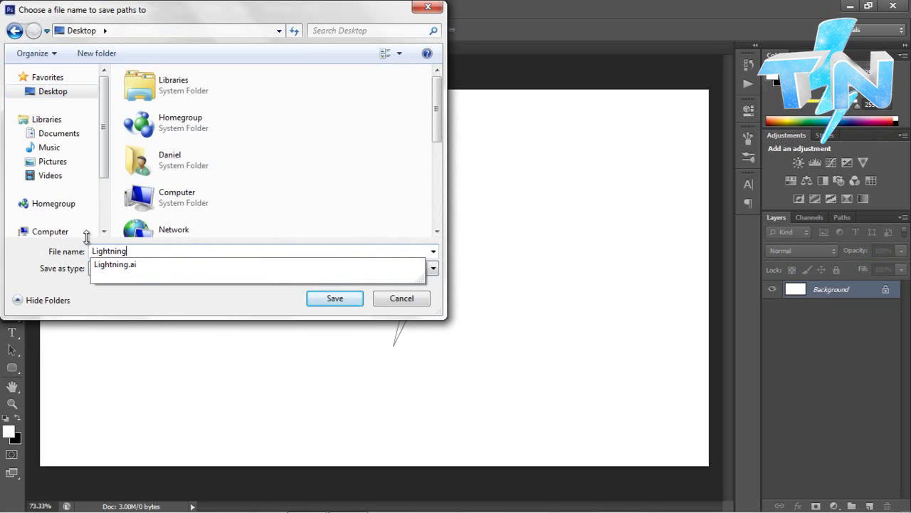
{"action": "key", "text": "Return"}
{"action": "left_click", "coordinate": [494, 268]}
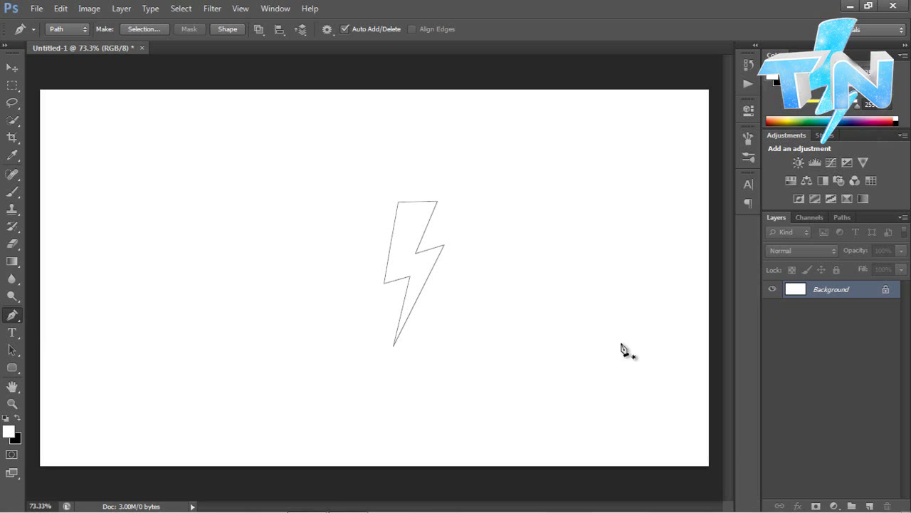
Minimize Photoshop and launch Cinema 4D from its desktop icon
{"action": "mouse_move", "coordinate": [378, 496]}
{"action": "left_click", "coordinate": [906, 499]}
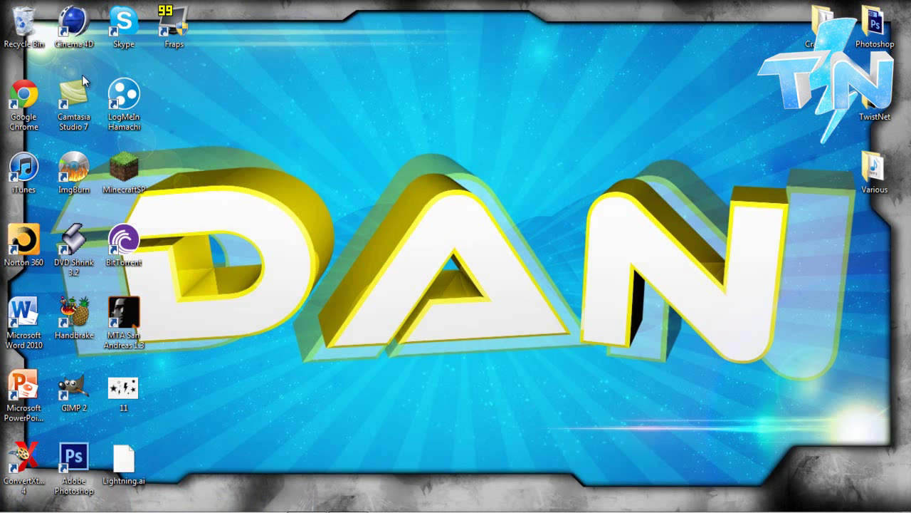
{"action": "double_click", "coordinate": [69, 19]}
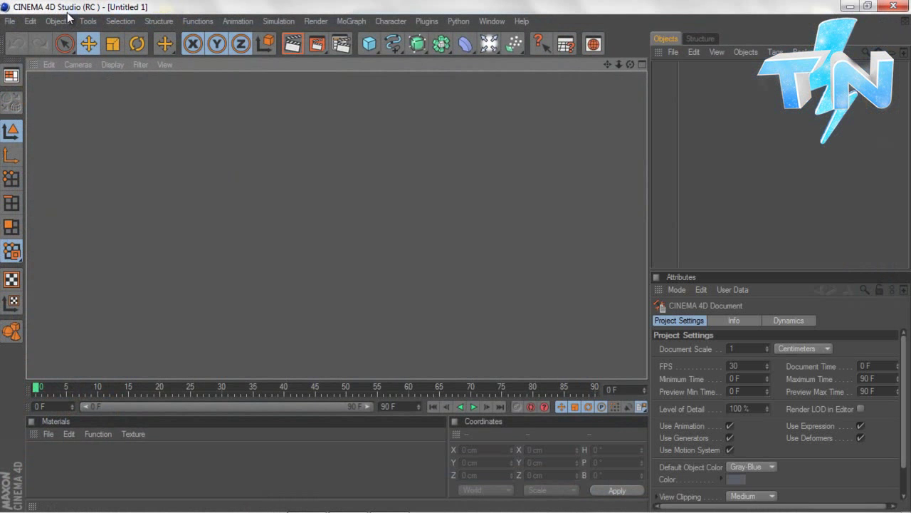
{"action": "left_click", "coordinate": [4, 8]}
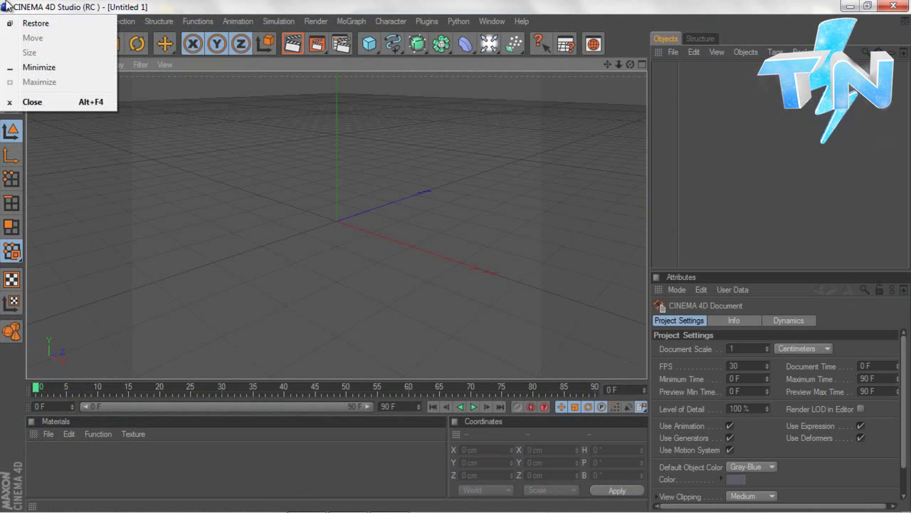
Merge Lightning.ai from the desktop with default Illustrator import settings and orbit to view it
{"action": "left_click", "coordinate": [6, 7]}
{"action": "left_click", "coordinate": [10, 21]}
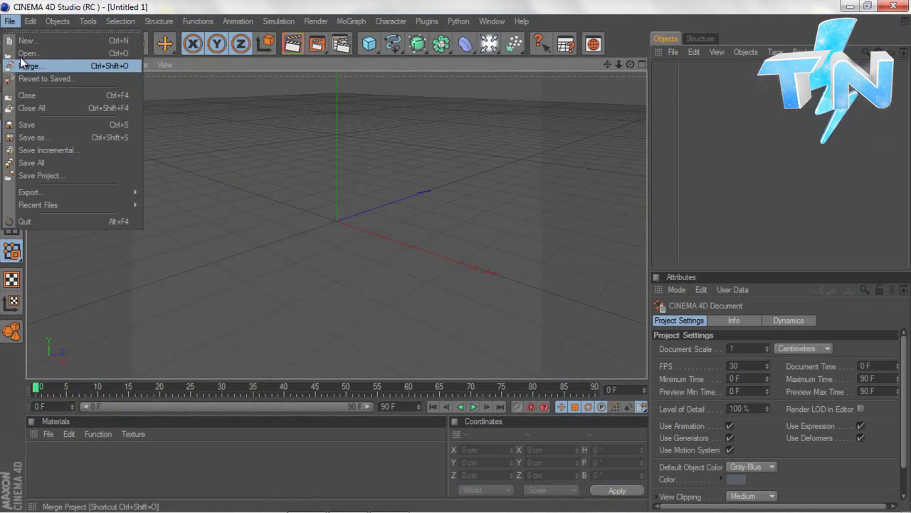
{"action": "left_click", "coordinate": [30, 65]}
{"action": "scroll", "coordinate": [254, 147], "scroll_direction": "down", "scroll_amount": 15}
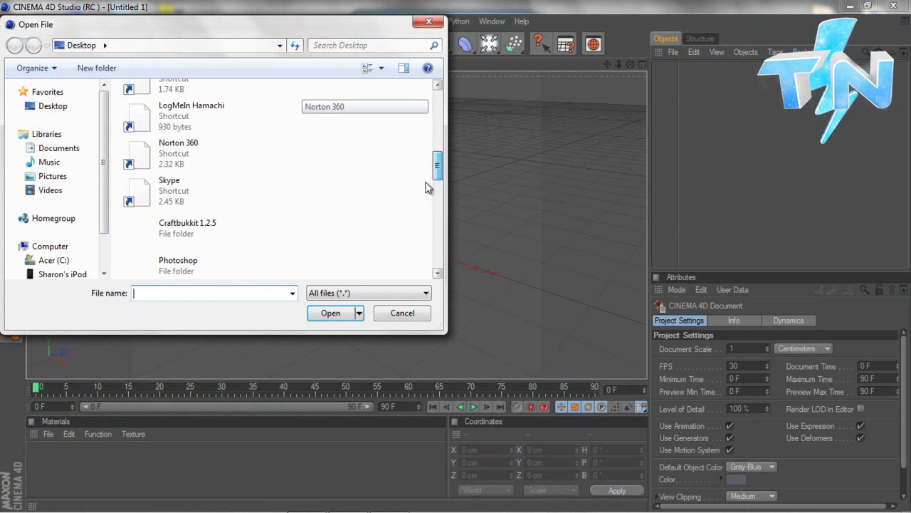
{"action": "left_click", "coordinate": [235, 112]}
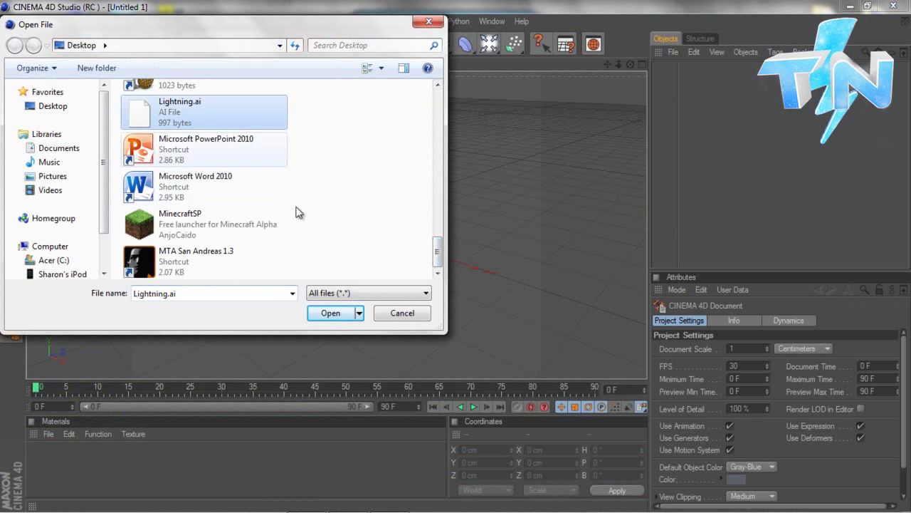
{"action": "left_click", "coordinate": [328, 313]}
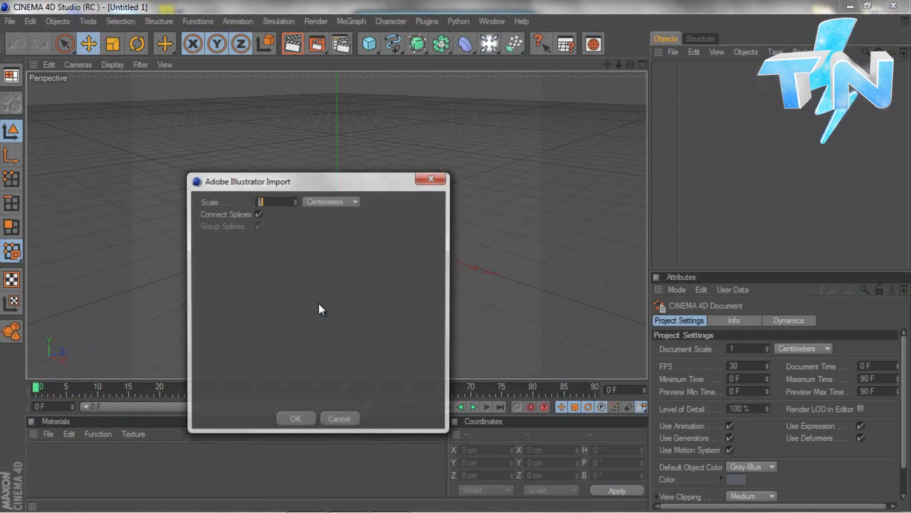
{"action": "left_click", "coordinate": [295, 420]}
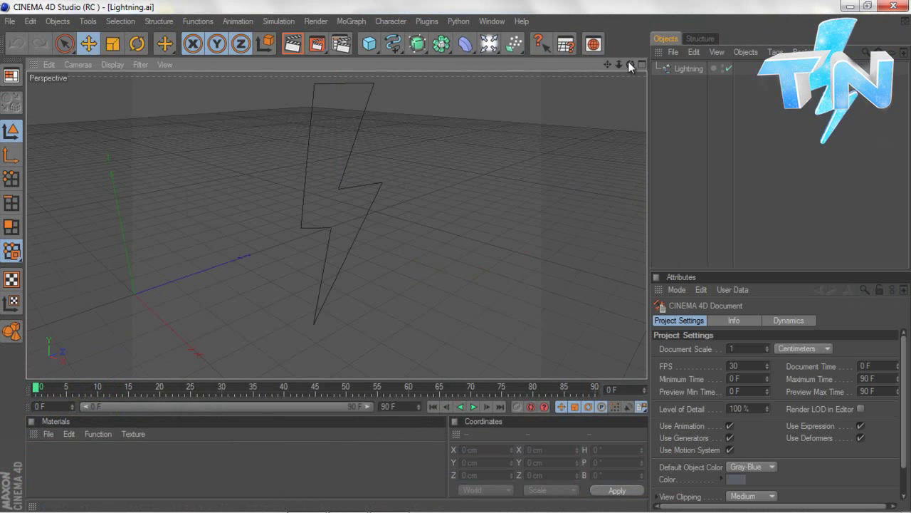
{"action": "left_click_drag", "start_coordinate": [607, 65], "coordinate": [461, 257]}
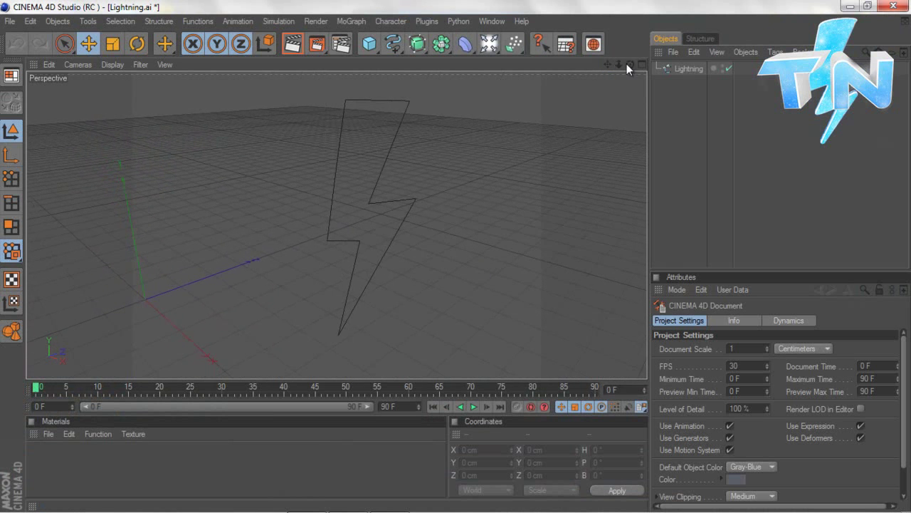
{"action": "left_click_drag", "start_coordinate": [626, 63], "coordinate": [455, 257]}
Add an Extrude NURBS object from the NURBS generator list
{"action": "left_click", "coordinate": [686, 66]}
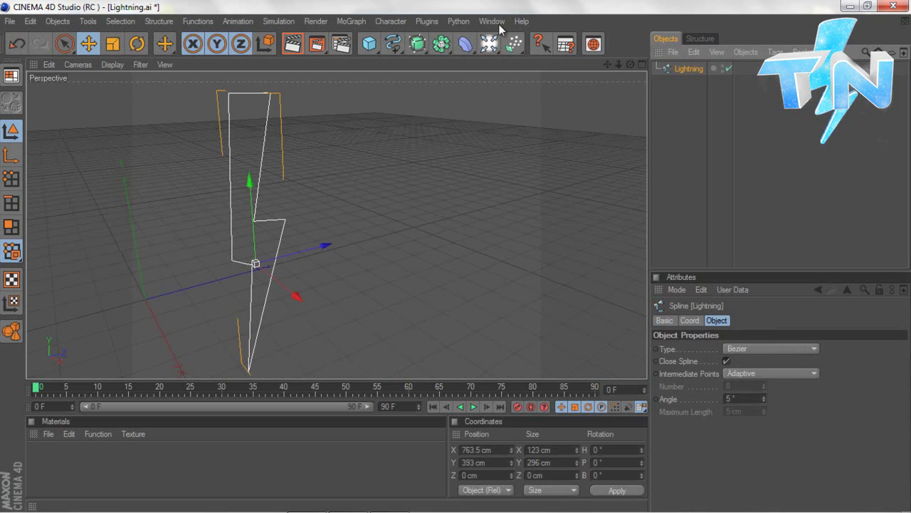
{"action": "left_click", "coordinate": [396, 45]}
{"action": "left_click", "coordinate": [417, 45]}
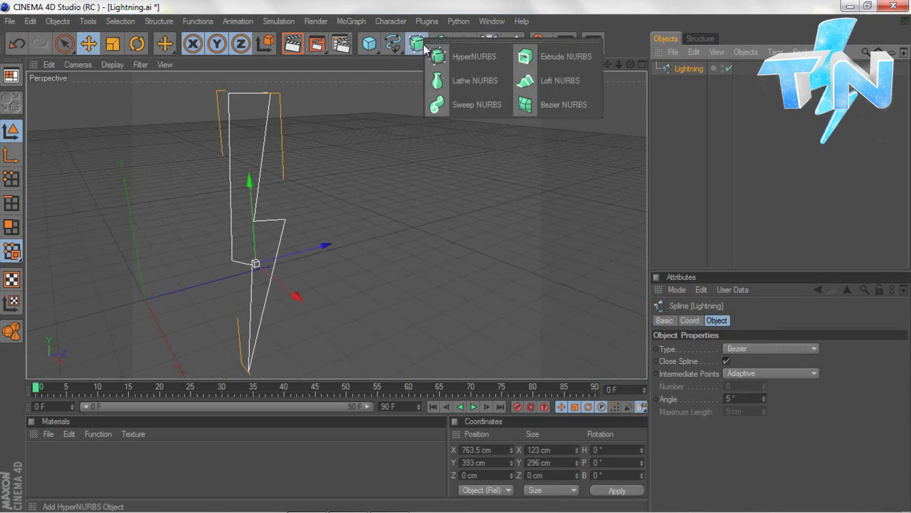
{"action": "left_click", "coordinate": [545, 58]}
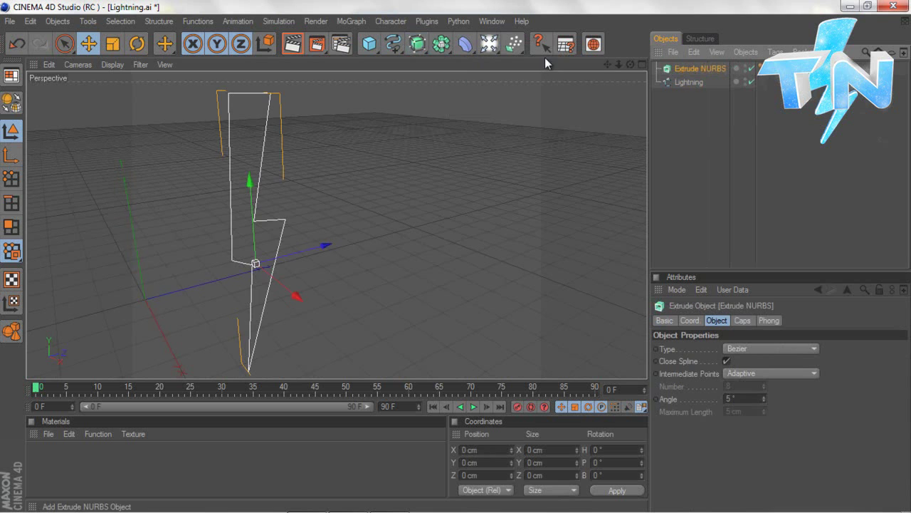
Make the Lightning spline a child of Extrude NURBS and orbit around the solid bolt
{"action": "left_click", "coordinate": [690, 83]}
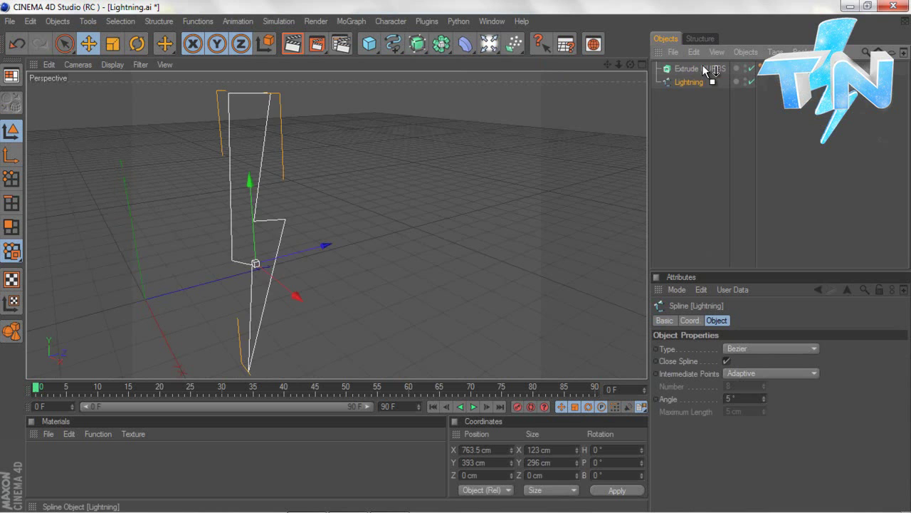
{"action": "left_click_drag", "start_coordinate": [702, 65], "coordinate": [703, 66]}
{"action": "left_click", "coordinate": [656, 69]}
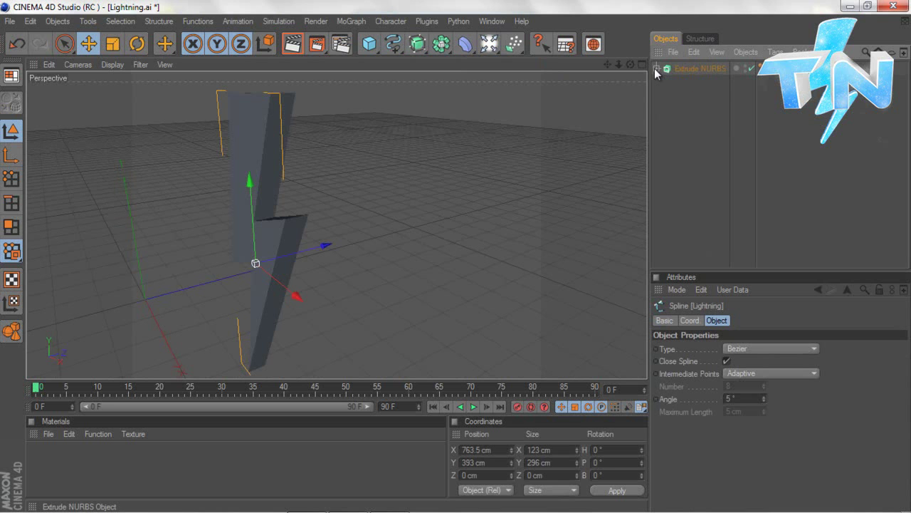
{"action": "left_click", "coordinate": [657, 69]}
{"action": "left_click", "coordinate": [657, 69]}
{"action": "left_click", "coordinate": [656, 68]}
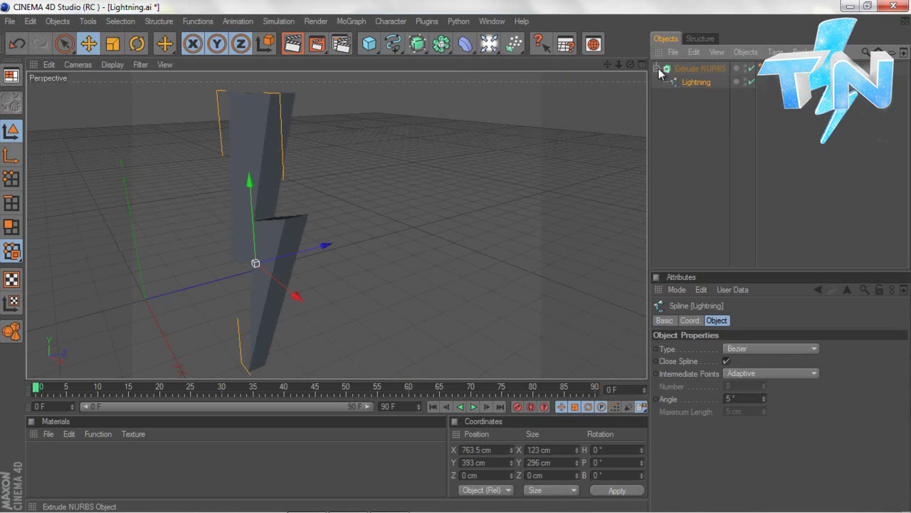
{"action": "left_click", "coordinate": [657, 69]}
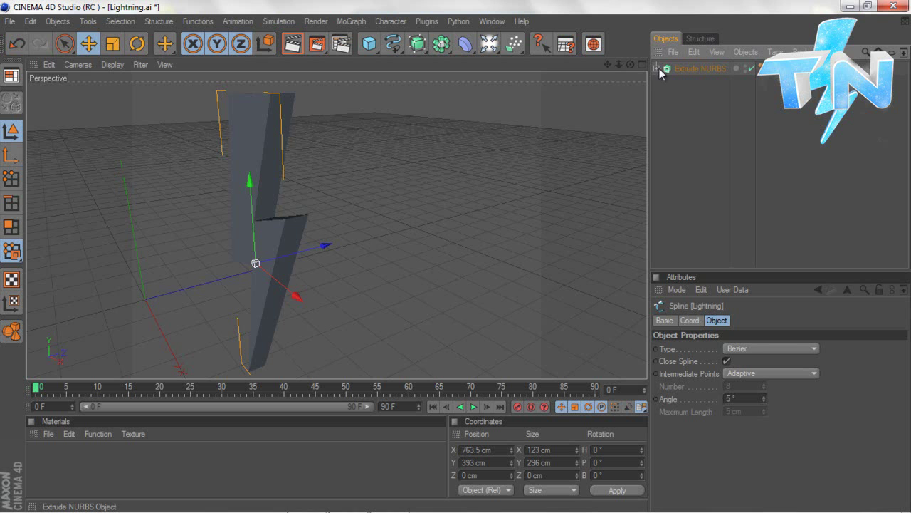
{"action": "left_click_drag", "start_coordinate": [630, 64], "coordinate": [456, 261]}
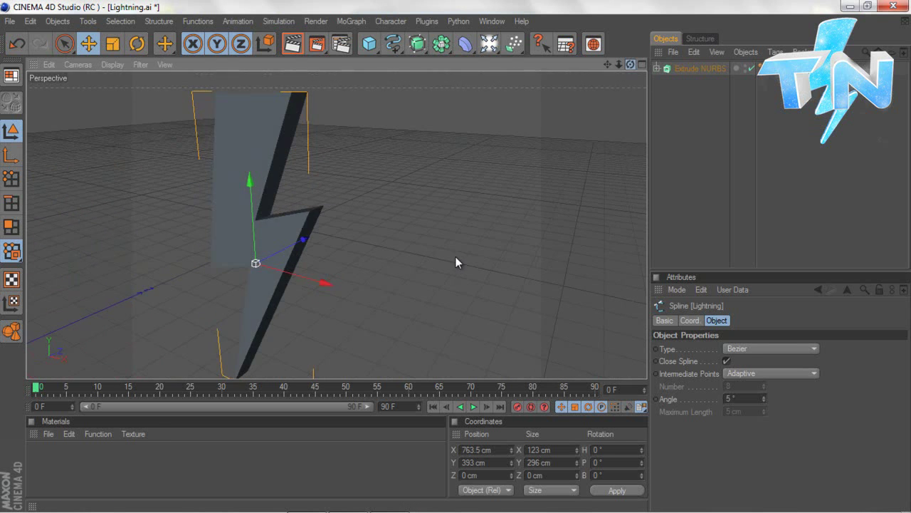
Try a 200 cm extrusion depth, then revert it to 20 cm
{"action": "left_click", "coordinate": [687, 68]}
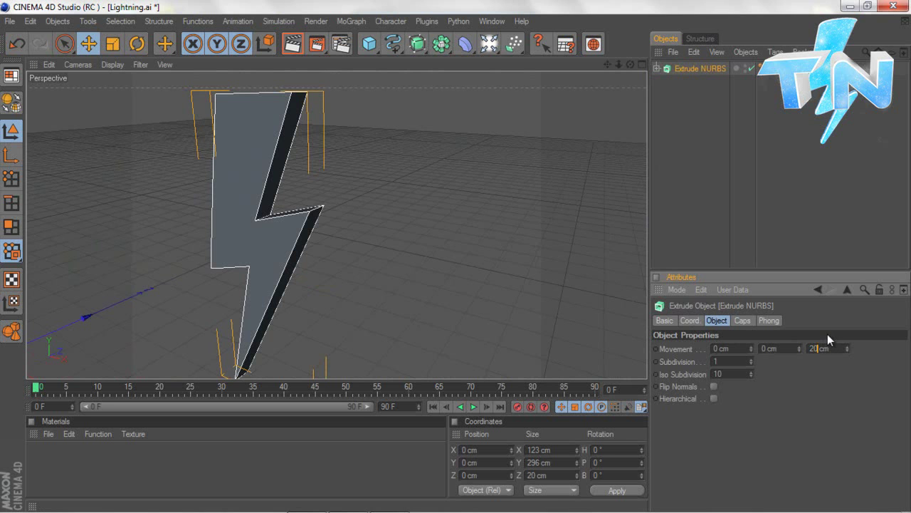
{"action": "left_click", "coordinate": [611, 303]}
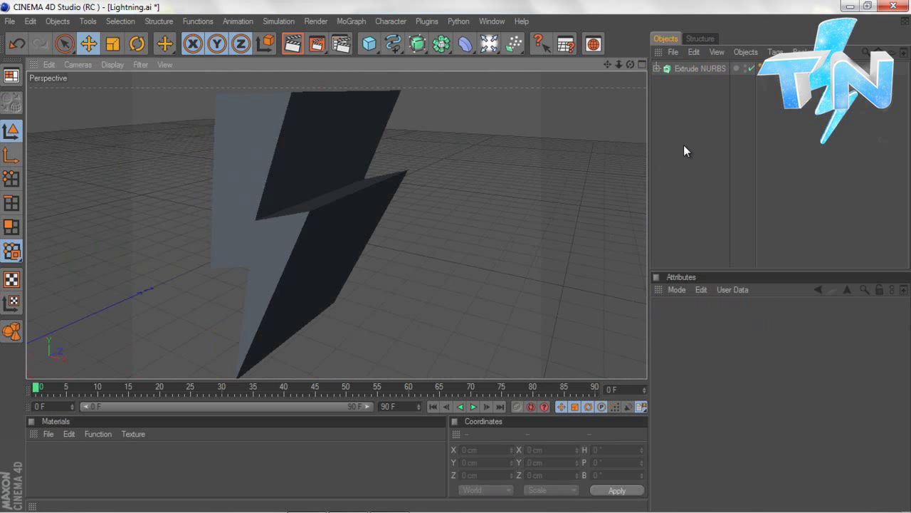
{"action": "left_click", "coordinate": [687, 68]}
{"action": "key", "text": "ctrl+z"}
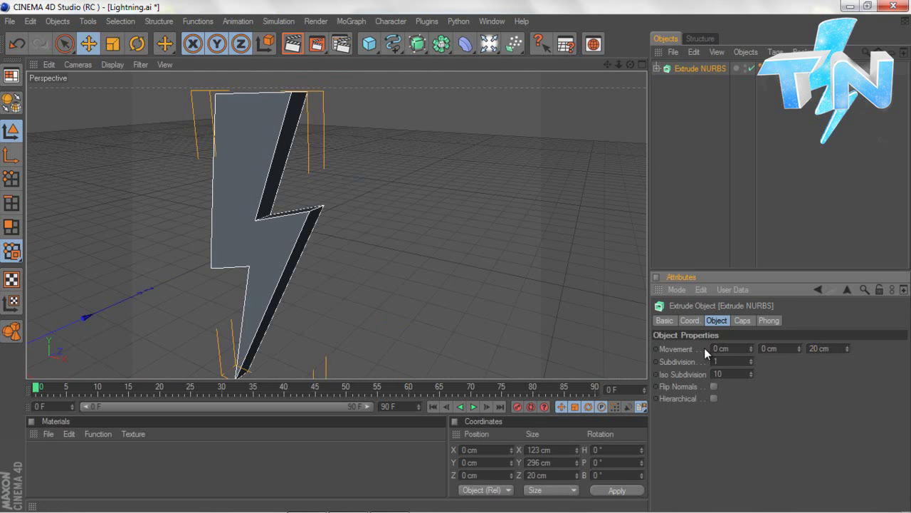
Set Start and End caps to Fillet Cap with 3 steps and 3 cm radius
{"action": "left_click", "coordinate": [743, 320]}
{"action": "left_click", "coordinate": [719, 348]}
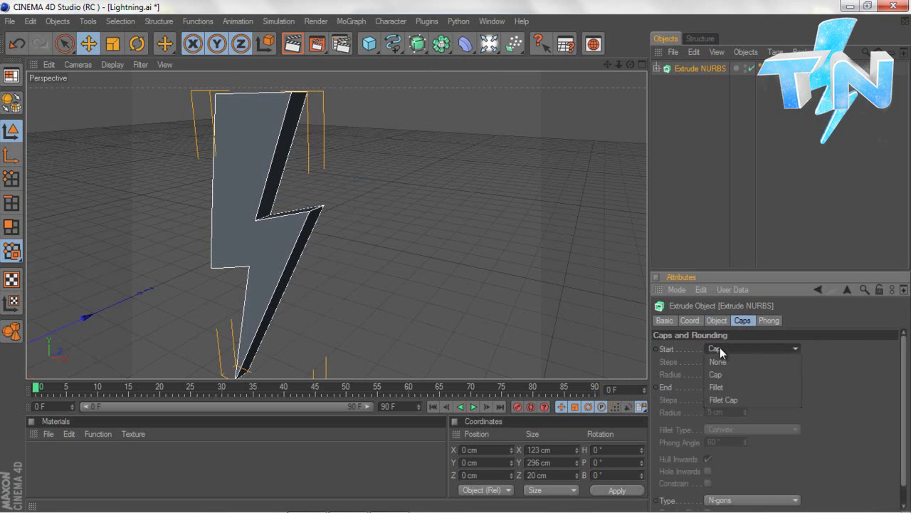
{"action": "left_click", "coordinate": [715, 399]}
{"action": "left_click", "coordinate": [714, 361]}
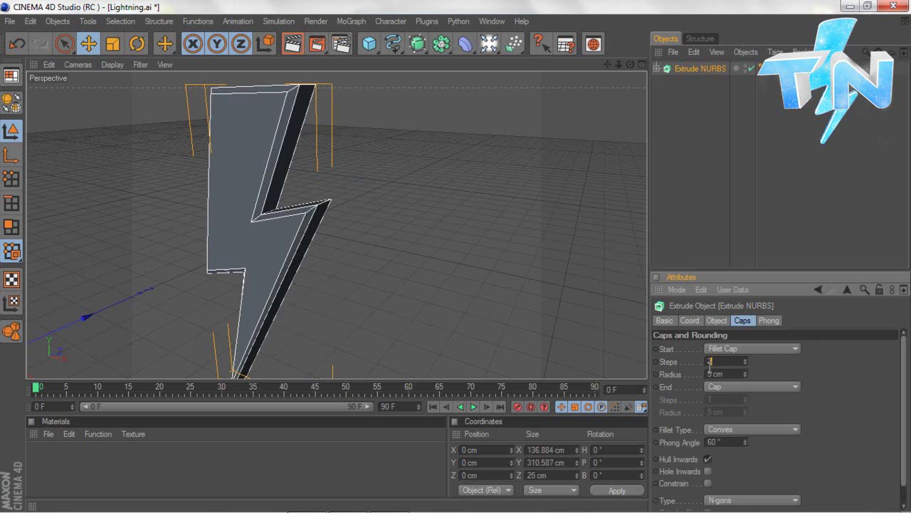
{"action": "left_click", "coordinate": [712, 387]}
{"action": "left_click", "coordinate": [722, 431]}
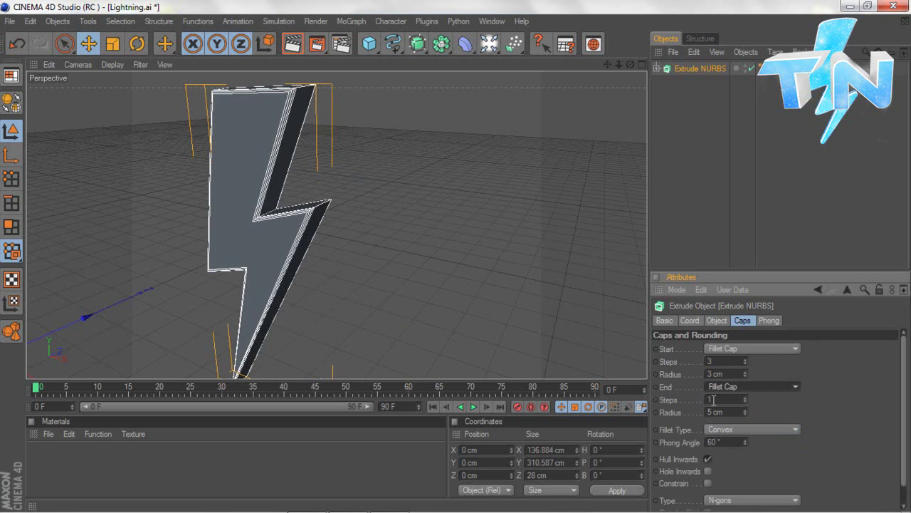
{"action": "left_click", "coordinate": [712, 400]}
{"action": "left_click", "coordinate": [710, 412]}
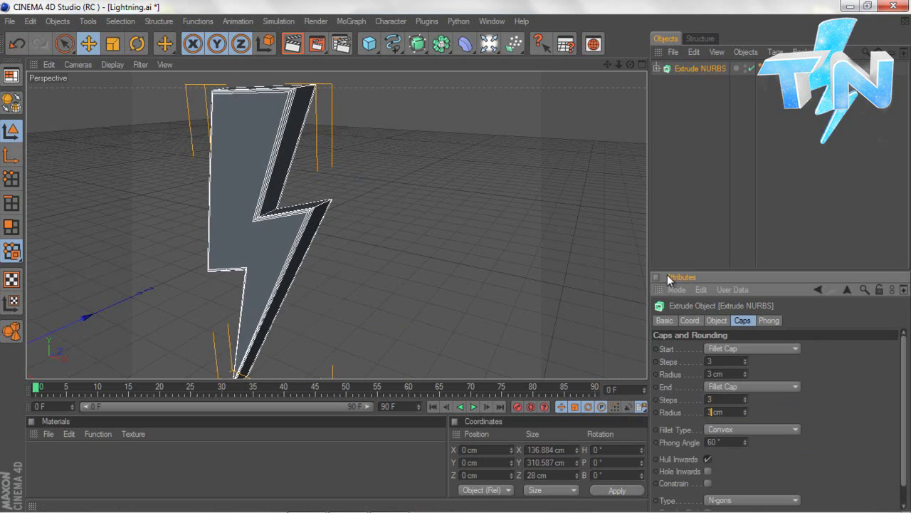
Deselect the bolt and zoom, orbit and pan until it stands upright, large and centred
{"action": "left_click", "coordinate": [369, 89]}
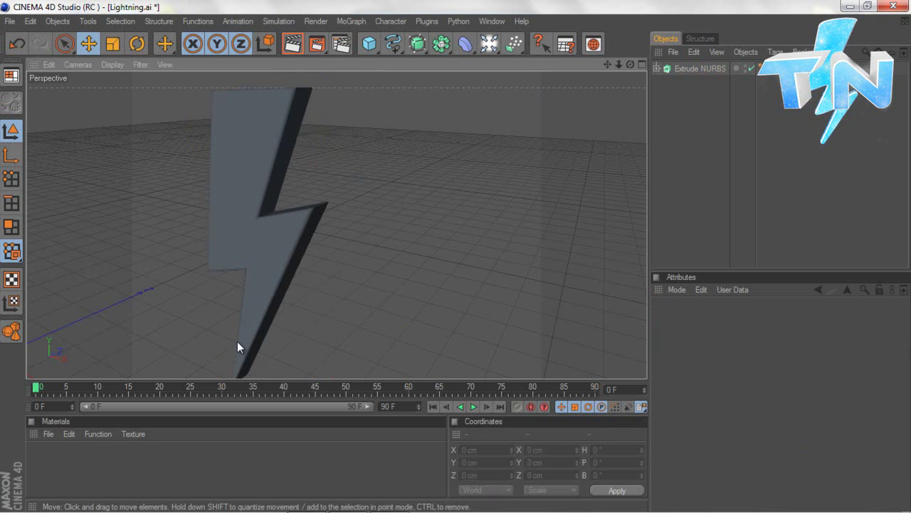
{"action": "left_click_drag", "start_coordinate": [620, 64], "coordinate": [448, 262]}
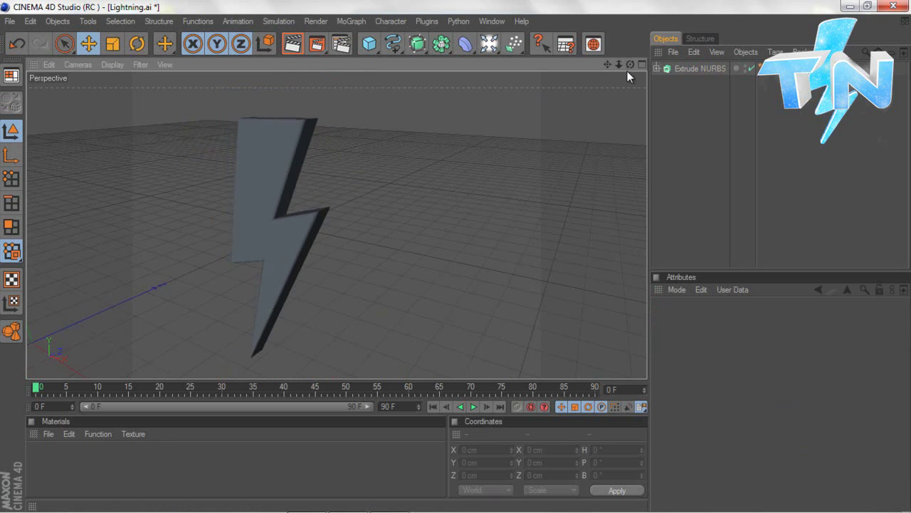
{"action": "left_click_drag", "start_coordinate": [630, 64], "coordinate": [455, 256]}
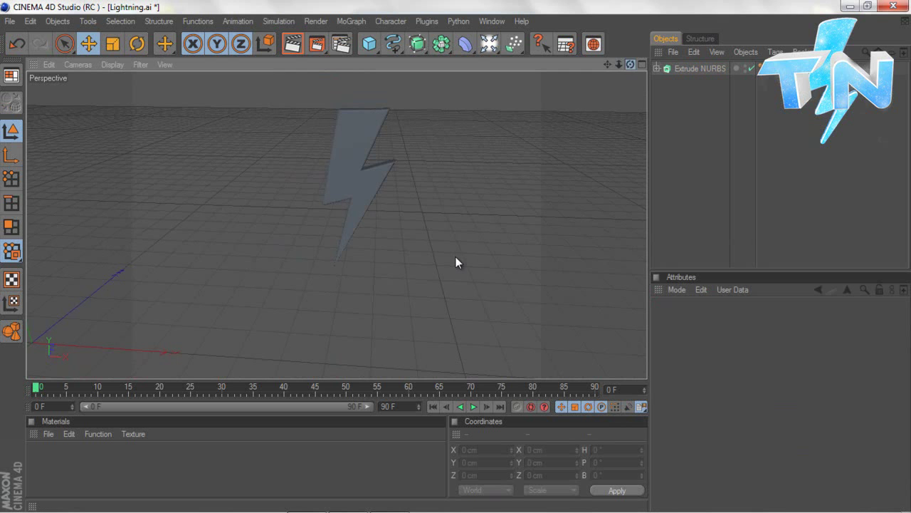
{"action": "left_click_drag", "start_coordinate": [619, 65], "coordinate": [466, 255]}
{"action": "left_click_drag", "start_coordinate": [618, 64], "coordinate": [456, 262]}
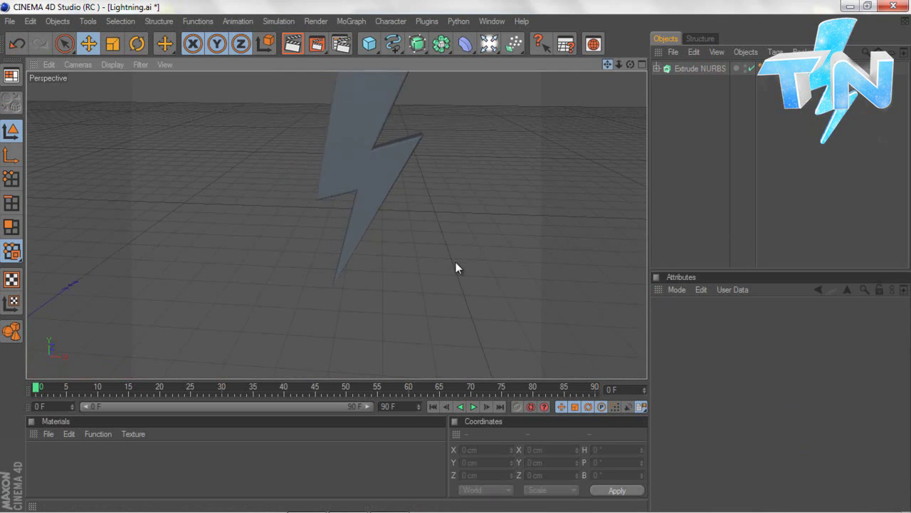
{"action": "left_click_drag", "start_coordinate": [611, 64], "coordinate": [449, 254]}
{"action": "left_click_drag", "start_coordinate": [620, 64], "coordinate": [457, 256]}
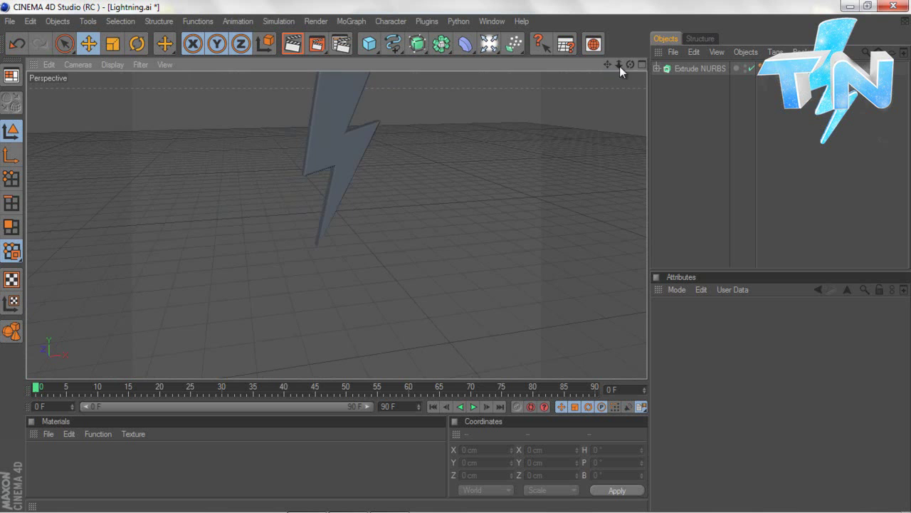
{"action": "left_click_drag", "start_coordinate": [619, 66], "coordinate": [455, 259]}
{"action": "left_click_drag", "start_coordinate": [619, 64], "coordinate": [458, 261]}
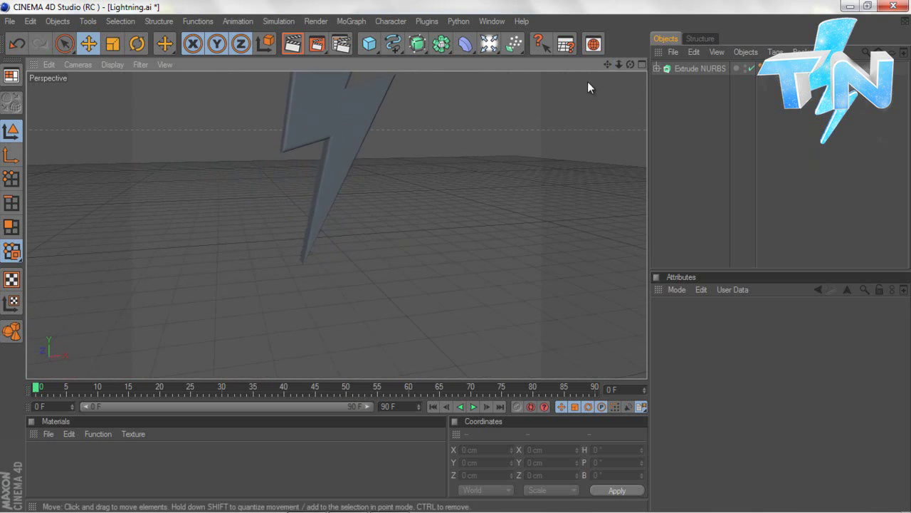
{"action": "left_click_drag", "start_coordinate": [608, 64], "coordinate": [455, 255]}
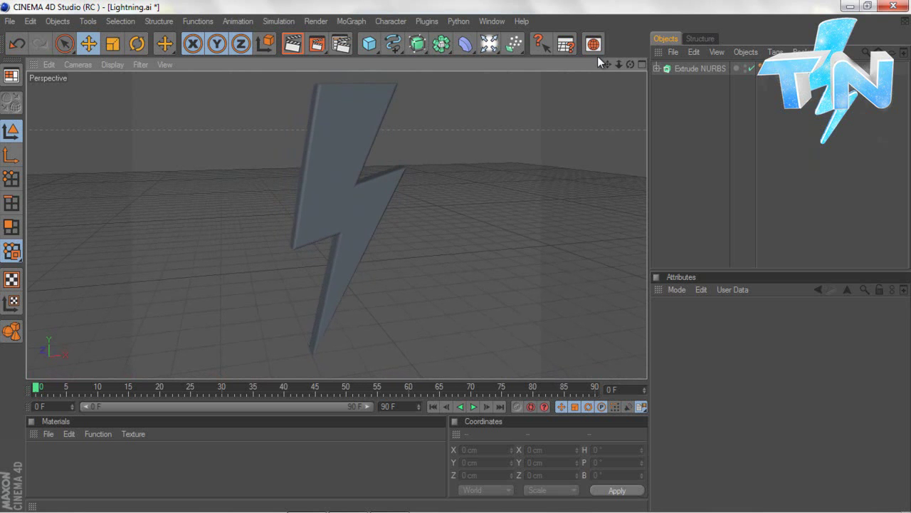
Create a new material, Mat, and set its colour to bright yellow
{"action": "double_click", "coordinate": [45, 443]}
{"action": "double_click", "coordinate": [37, 457]}
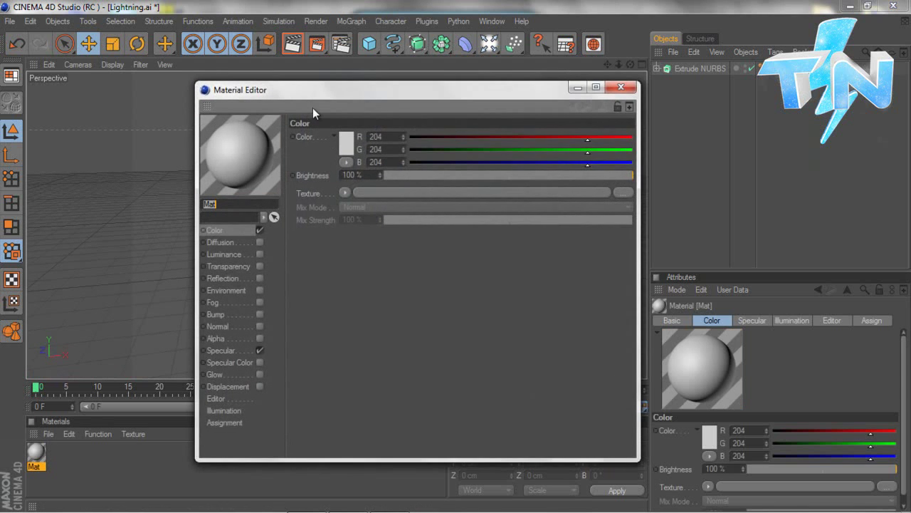
{"action": "mouse_move", "coordinate": [305, 90]}
{"action": "left_mouse_down"}
{"action": "mouse_move", "coordinate": [302, 68]}
{"action": "mouse_move", "coordinate": [331, 69]}
{"action": "mouse_move", "coordinate": [335, 85]}
{"action": "mouse_move", "coordinate": [351, 78]}
{"action": "left_mouse_up"}
{"action": "left_click", "coordinate": [344, 119]}
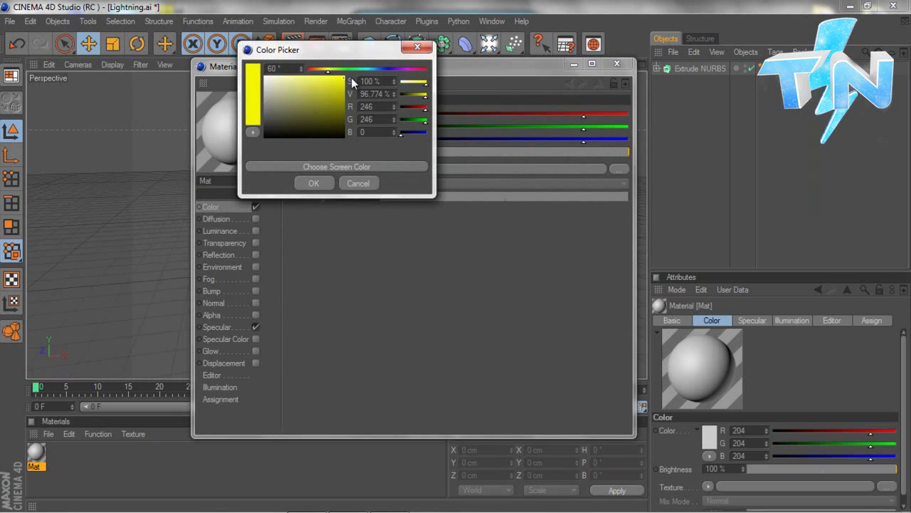
{"action": "left_click", "coordinate": [321, 182]}
Enable reflection at 60% brightness with a Fresnel shader at 70% mix strength
{"action": "left_click", "coordinate": [248, 255]}
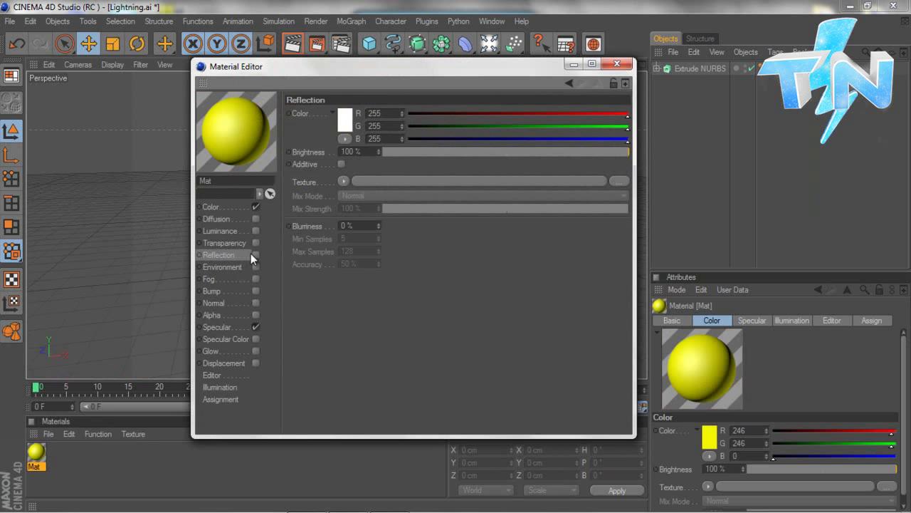
{"action": "left_click", "coordinate": [255, 254]}
{"action": "left_click_drag", "start_coordinate": [582, 151], "coordinate": [548, 150]}
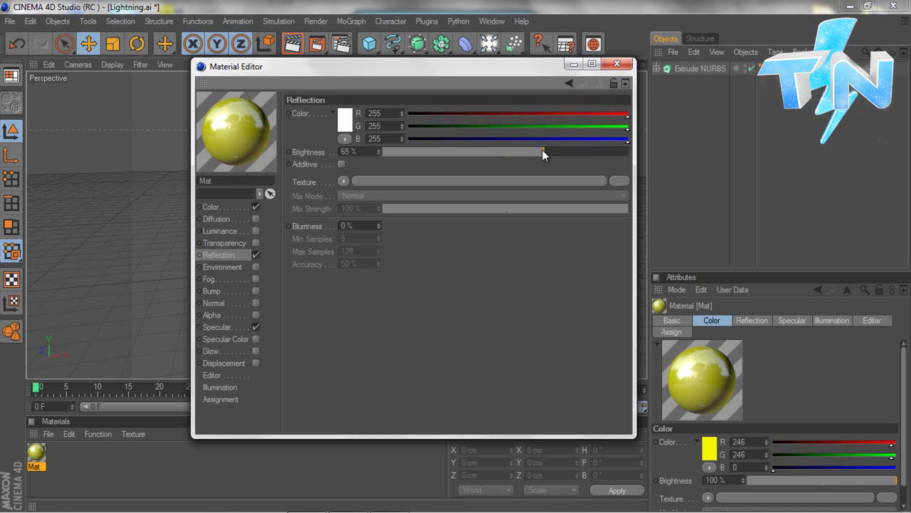
{"action": "left_click", "coordinate": [343, 182]}
{"action": "left_click", "coordinate": [368, 302]}
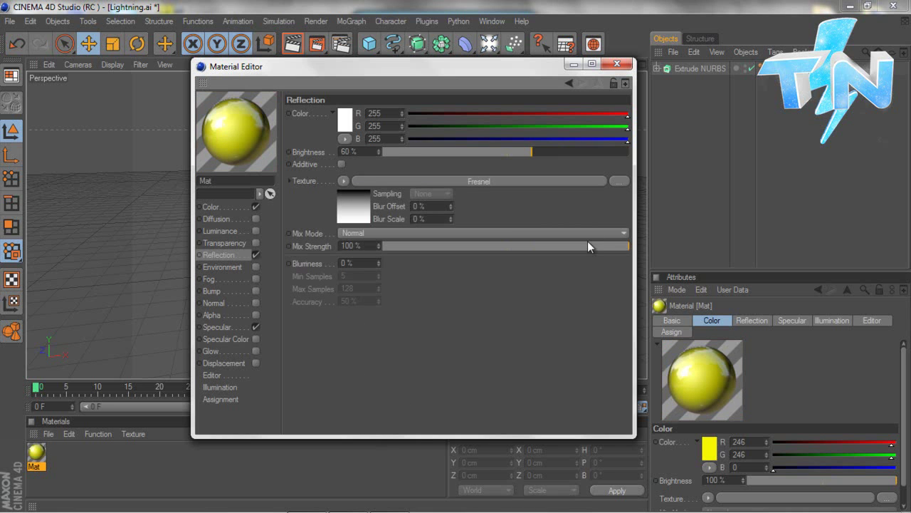
{"action": "left_click_drag", "start_coordinate": [588, 246], "coordinate": [563, 248]}
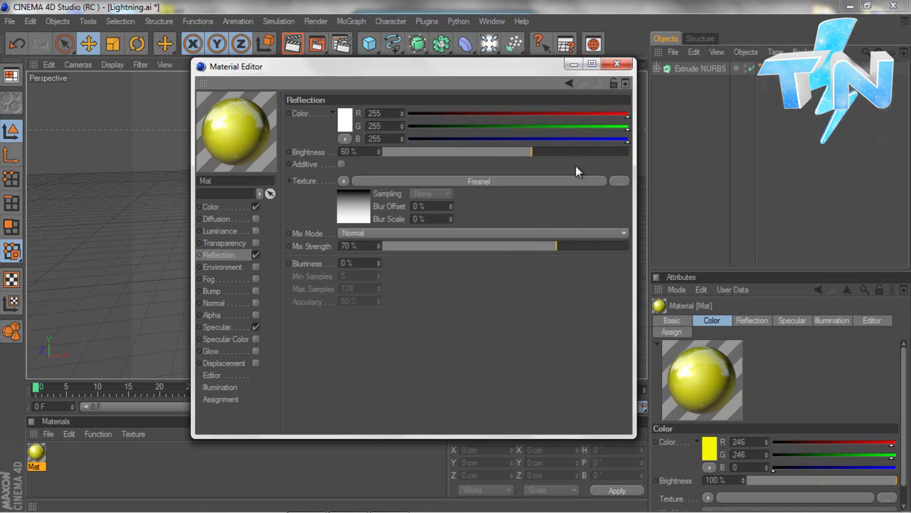
Close the Material Editor, then reselect and reopen the yellow Mat material to review it
{"action": "left_click", "coordinate": [618, 63]}
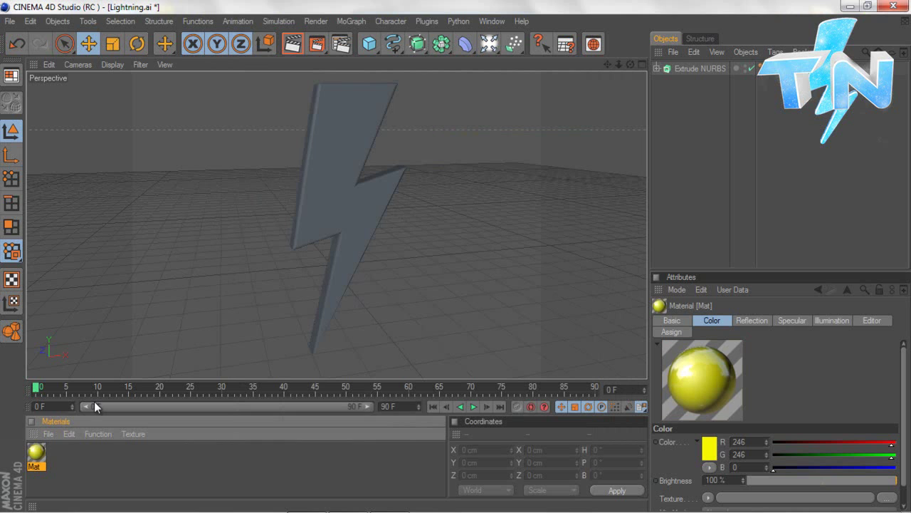
{"action": "left_click", "coordinate": [90, 450]}
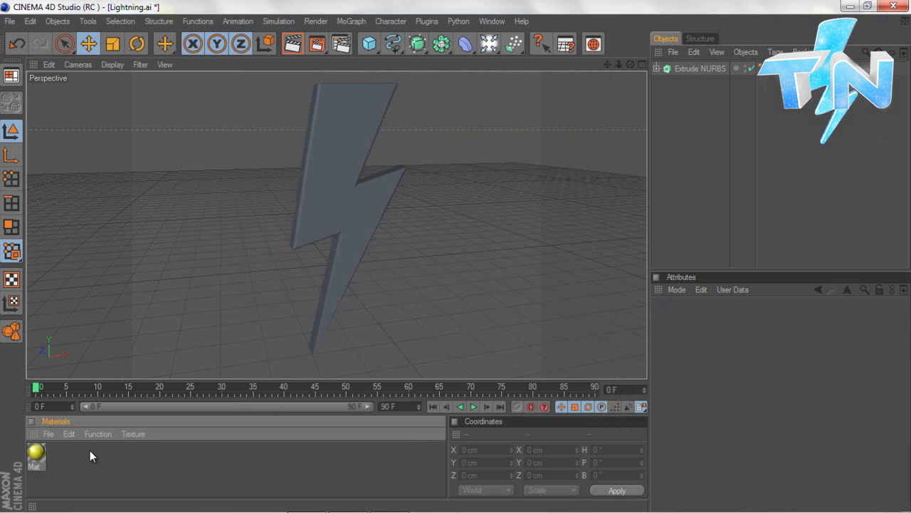
{"action": "left_click", "coordinate": [36, 454]}
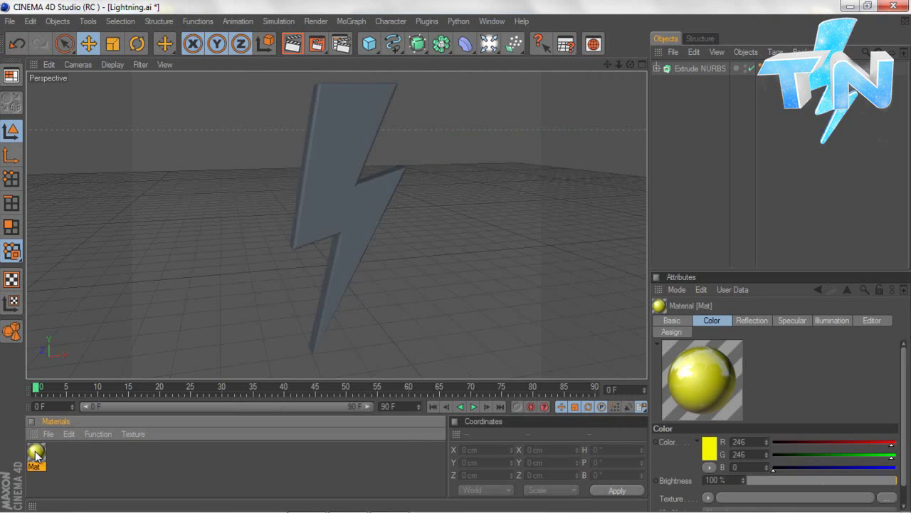
{"action": "double_click", "coordinate": [33, 461]}
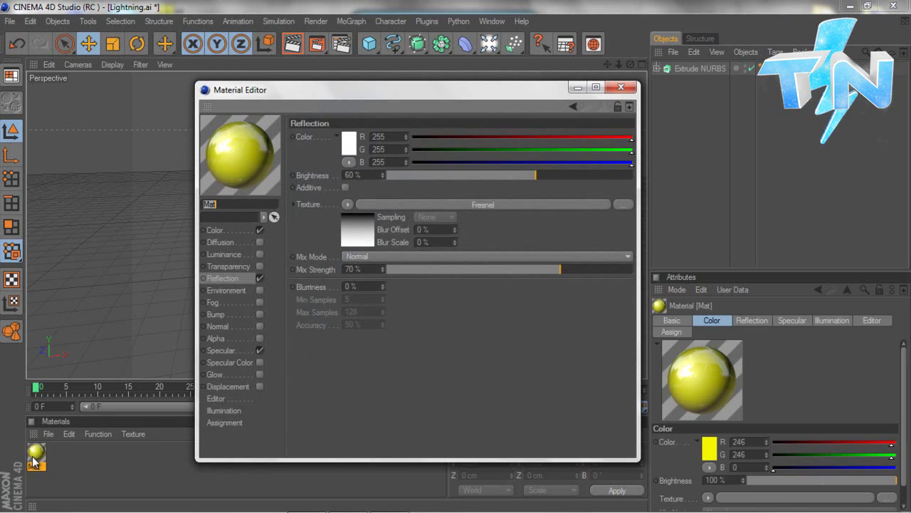
{"action": "left_click", "coordinate": [621, 86]}
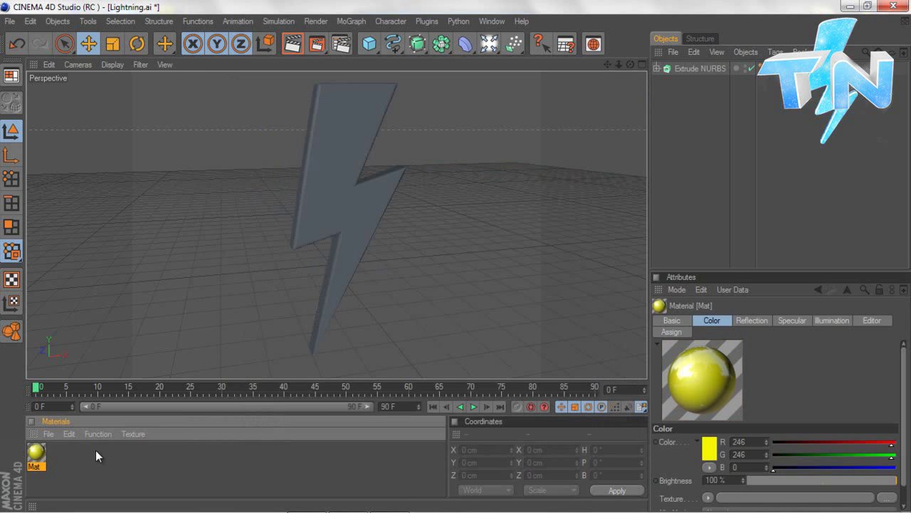
{"action": "left_click", "coordinate": [95, 450]}
Create a second material coloured light grey (219, 219, 219), then apply the yellow Mat to the bolt
{"action": "double_click", "coordinate": [94, 450]}
{"action": "double_click", "coordinate": [59, 451]}
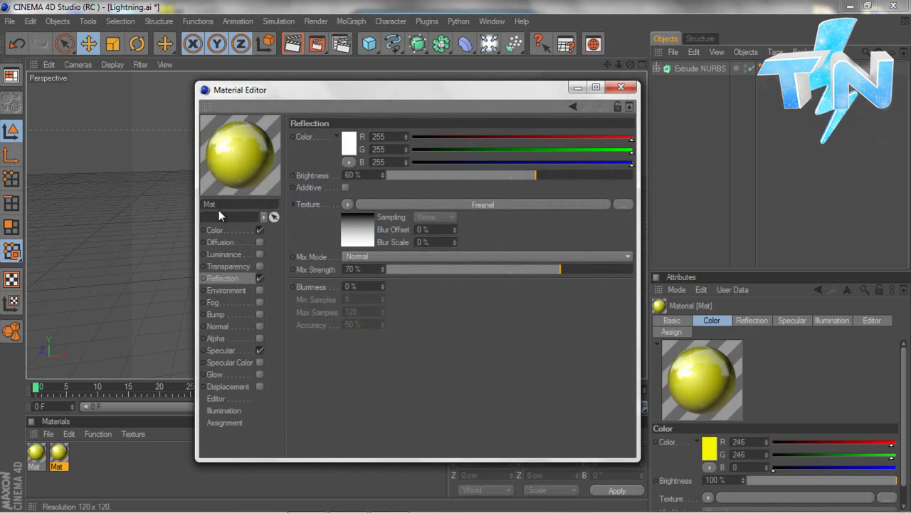
{"action": "left_click", "coordinate": [215, 230]}
{"action": "left_click", "coordinate": [348, 144]}
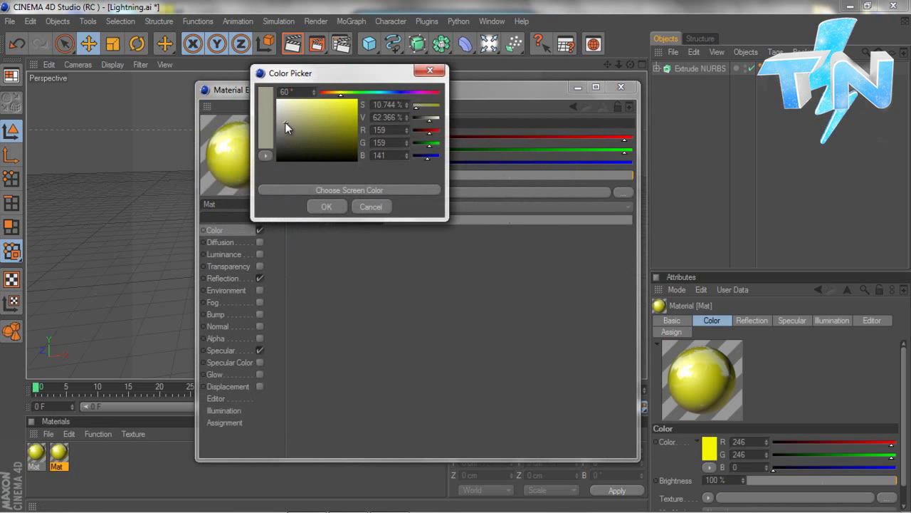
{"action": "left_click", "coordinate": [269, 111]}
{"action": "left_click", "coordinate": [319, 206]}
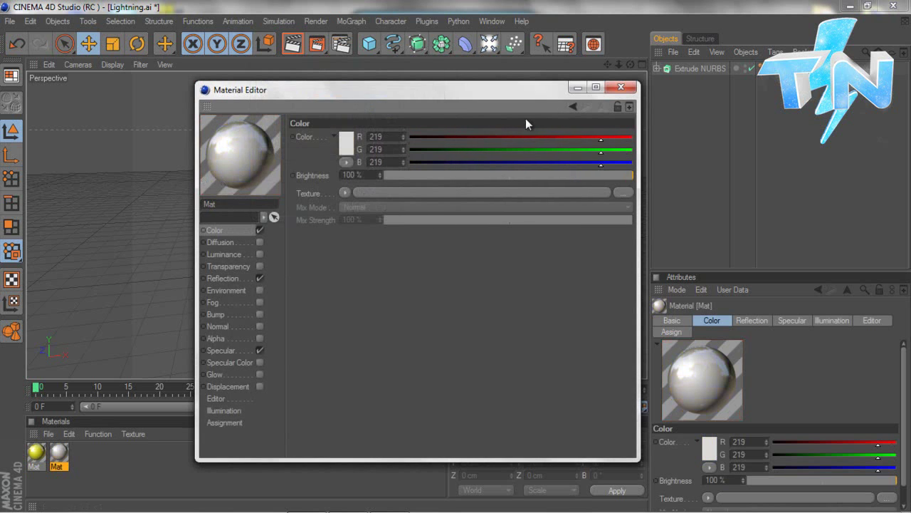
{"action": "left_click", "coordinate": [620, 88]}
{"action": "left_click_drag", "start_coordinate": [37, 453], "coordinate": [713, 73]}
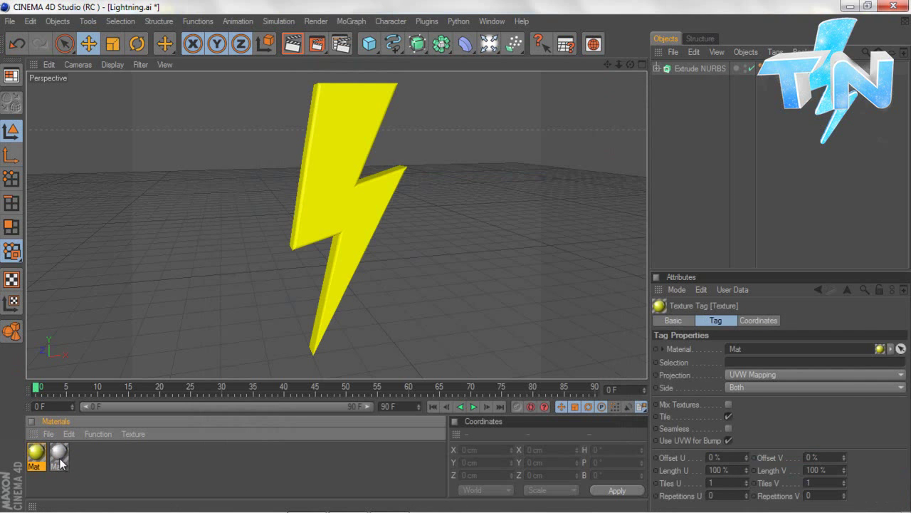
Apply the grey material to the Extrude NURBS limited to selection C1, then render the view
{"action": "left_click_drag", "start_coordinate": [59, 453], "coordinate": [689, 68]}
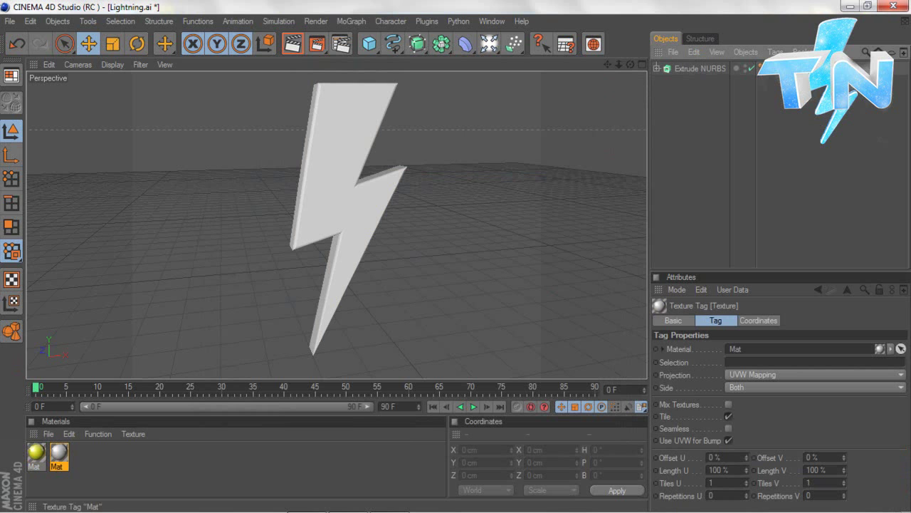
{"action": "left_click", "coordinate": [746, 363]}
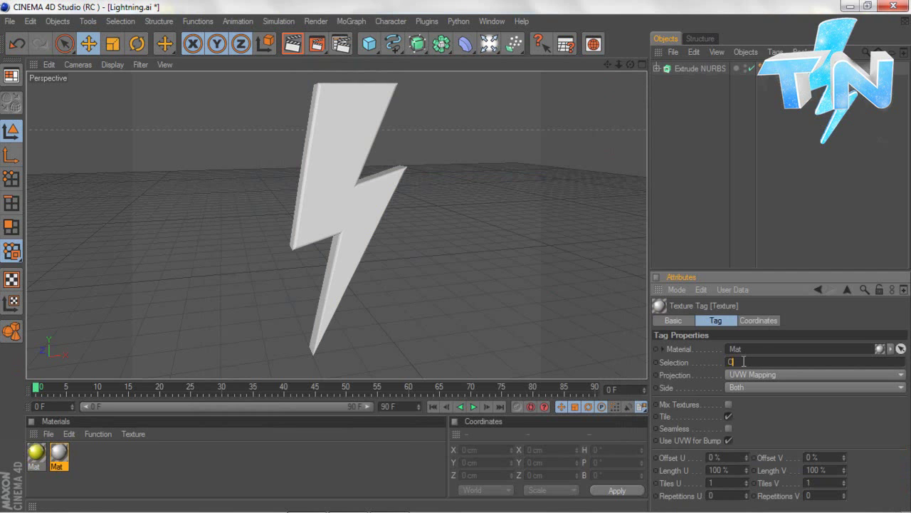
{"action": "left_click", "coordinate": [453, 296]}
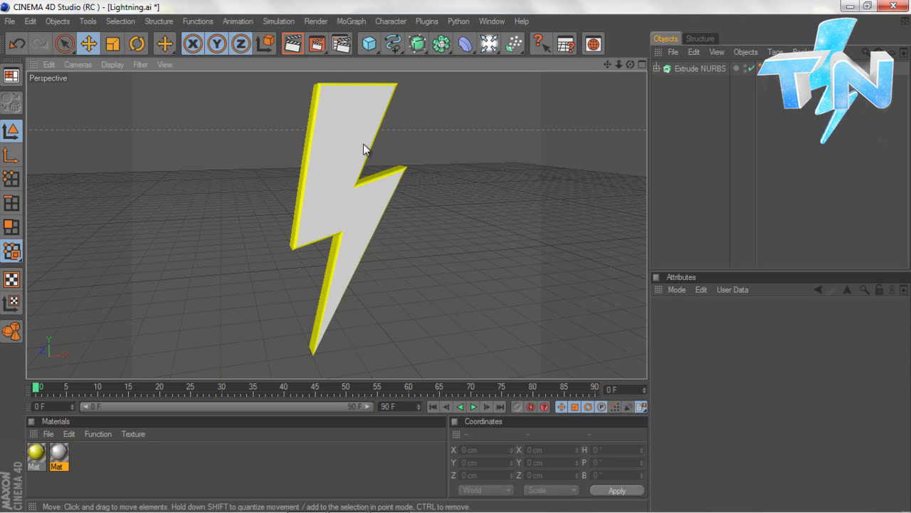
{"action": "left_click", "coordinate": [293, 47]}
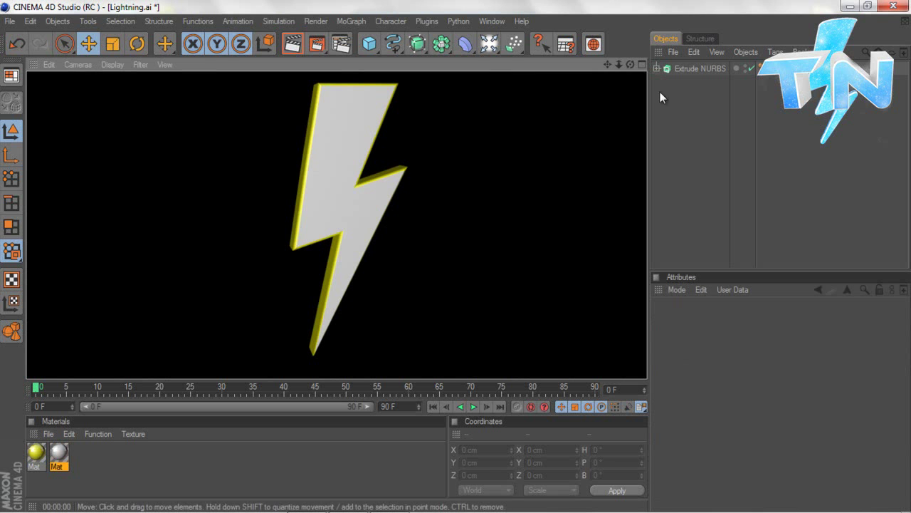
Add a Light object and then a Camera object from the lights flyout
{"action": "left_click", "coordinate": [489, 44]}
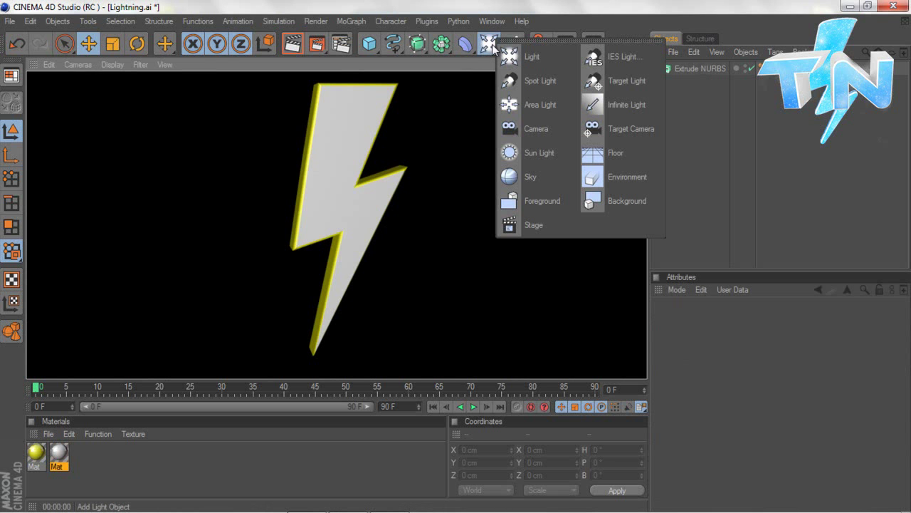
{"action": "left_click", "coordinate": [510, 57]}
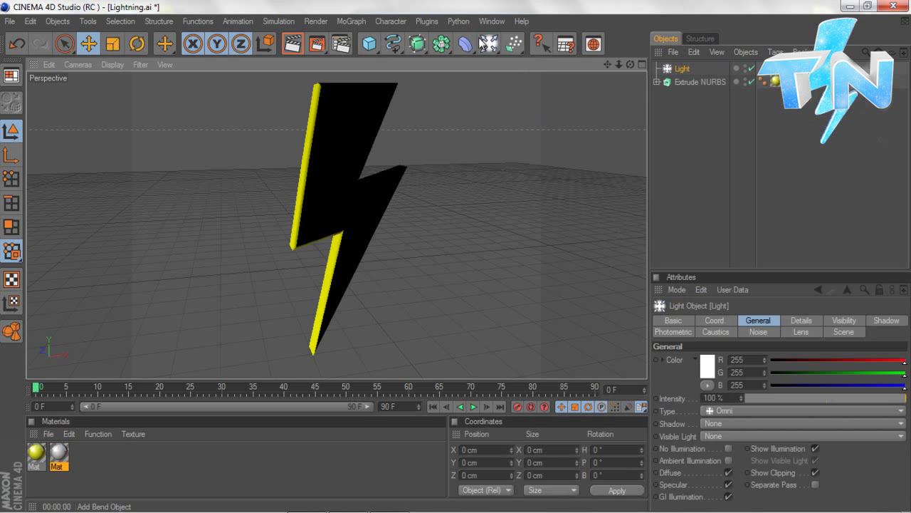
{"action": "left_click", "coordinate": [490, 43]}
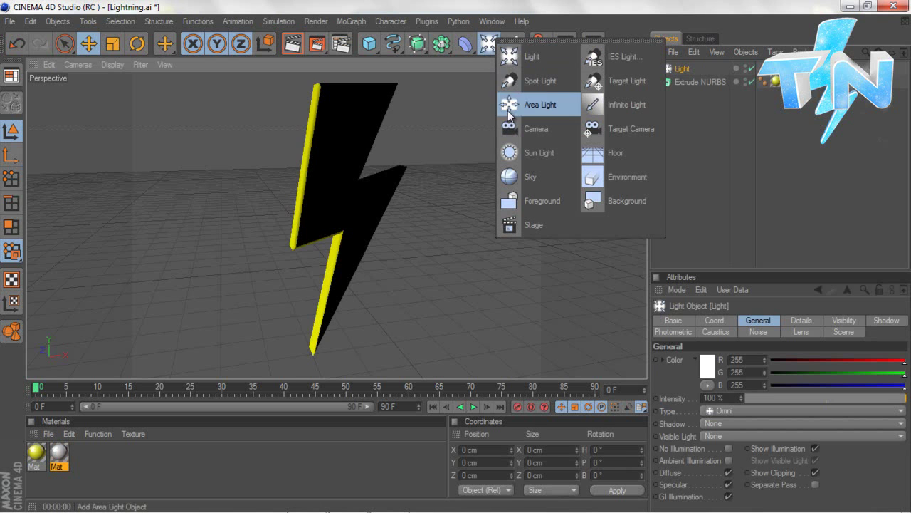
{"action": "left_click", "coordinate": [511, 128]}
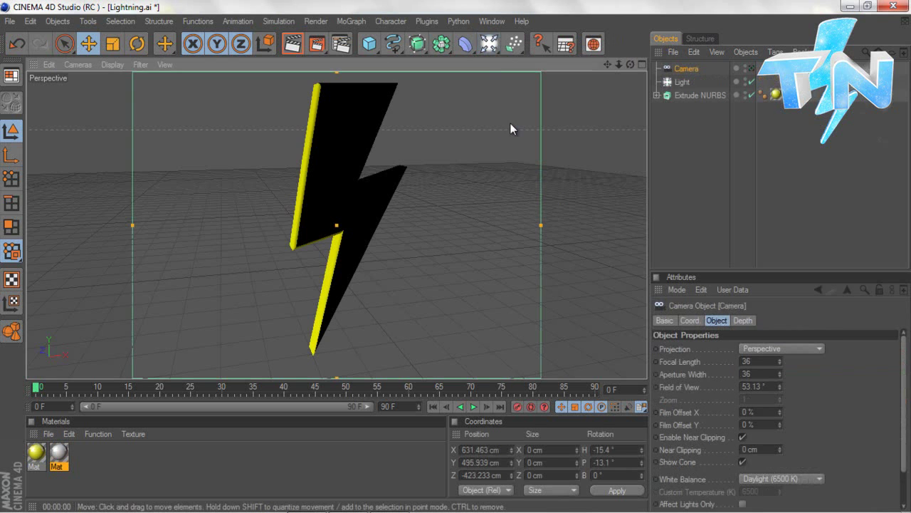
Frame the bolt through the new camera and move the light right, forward and up
{"action": "left_click", "coordinate": [750, 69]}
{"action": "left_click_drag", "start_coordinate": [617, 66], "coordinate": [423, 259]}
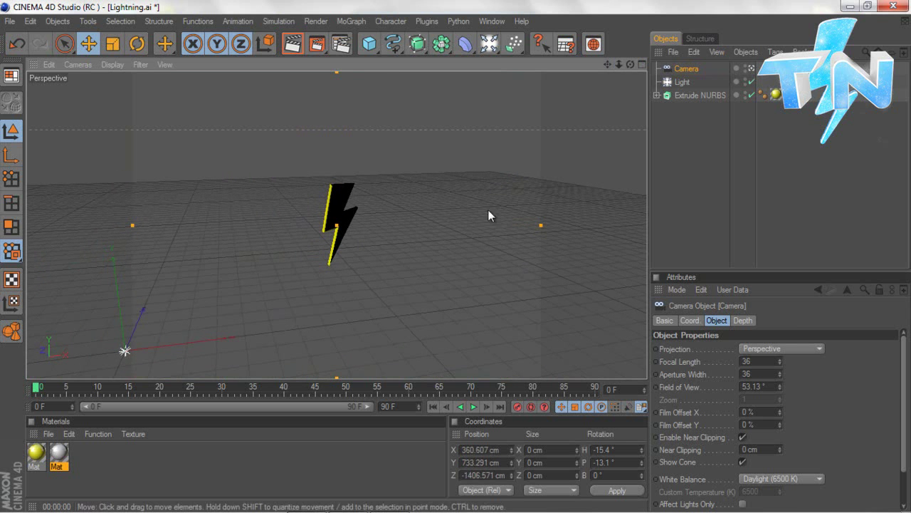
{"action": "left_click", "coordinate": [682, 81]}
{"action": "left_click_drag", "start_coordinate": [201, 331], "coordinate": [455, 258]}
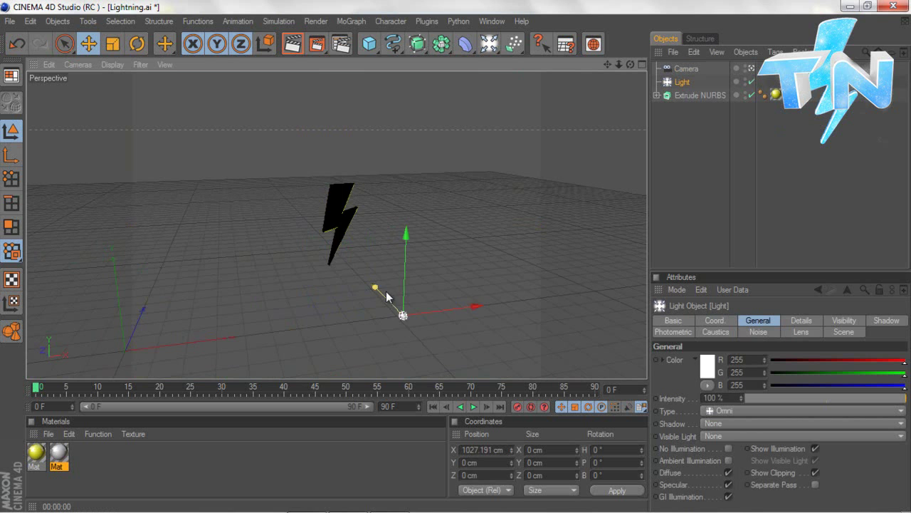
{"action": "left_click_drag", "start_coordinate": [375, 288], "coordinate": [455, 257]}
{"action": "left_click_drag", "start_coordinate": [451, 295], "coordinate": [456, 256]}
{"action": "left_click_drag", "start_coordinate": [509, 318], "coordinate": [461, 258]}
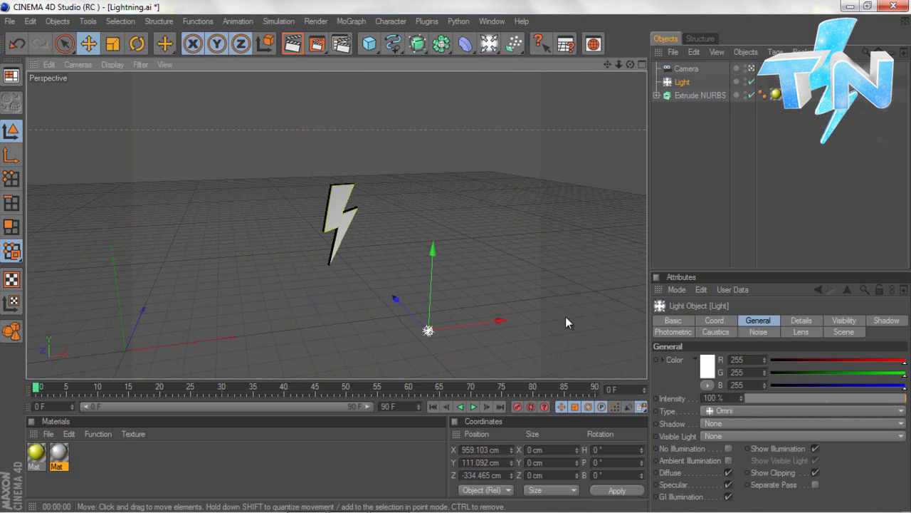
Make the light Infinite at 90% intensity and render a test from the camera
{"action": "left_click", "coordinate": [726, 411]}
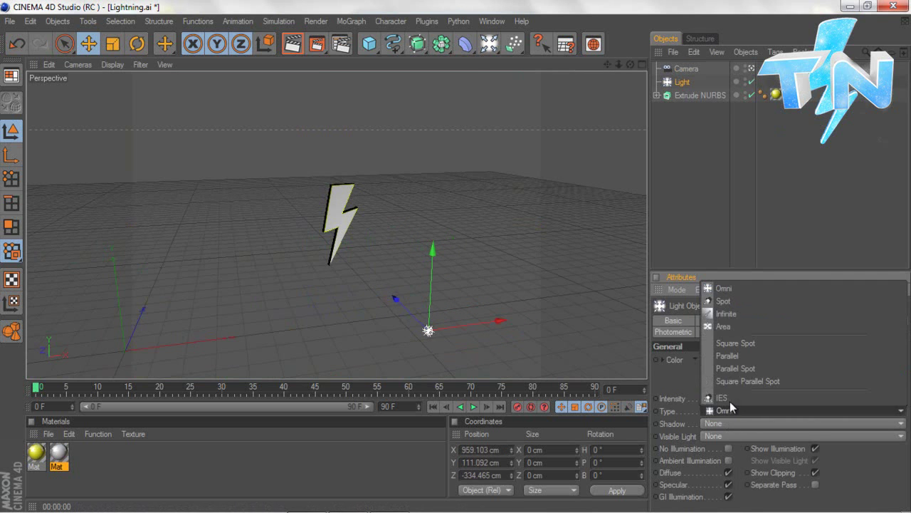
{"action": "left_click", "coordinate": [734, 313]}
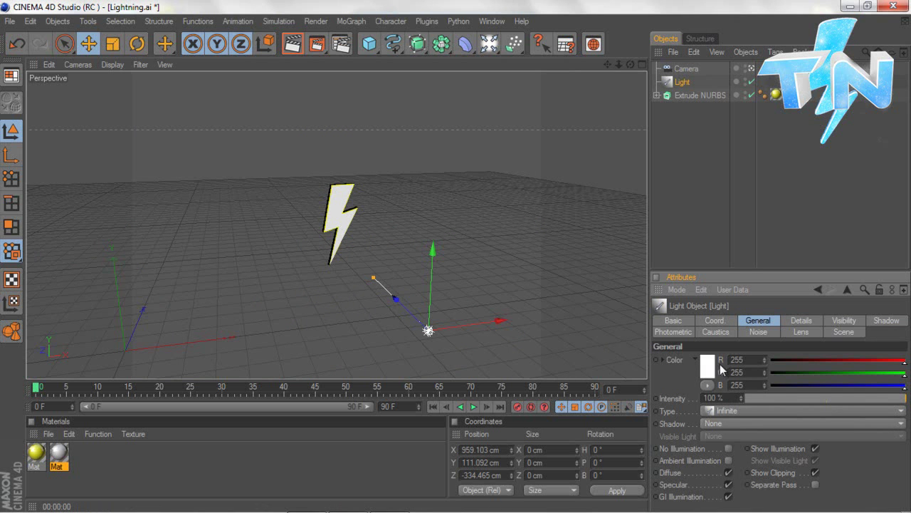
{"action": "left_click", "coordinate": [883, 398]}
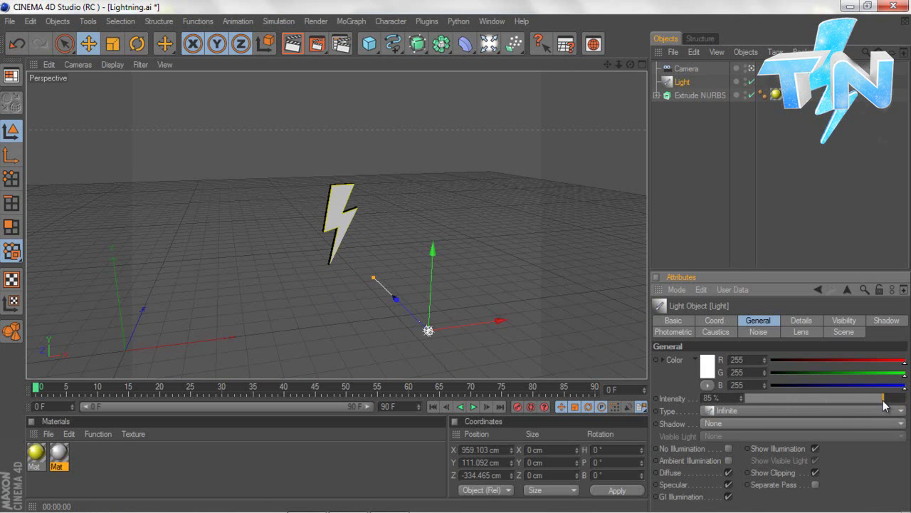
{"action": "left_click_drag", "start_coordinate": [884, 404], "coordinate": [894, 403]}
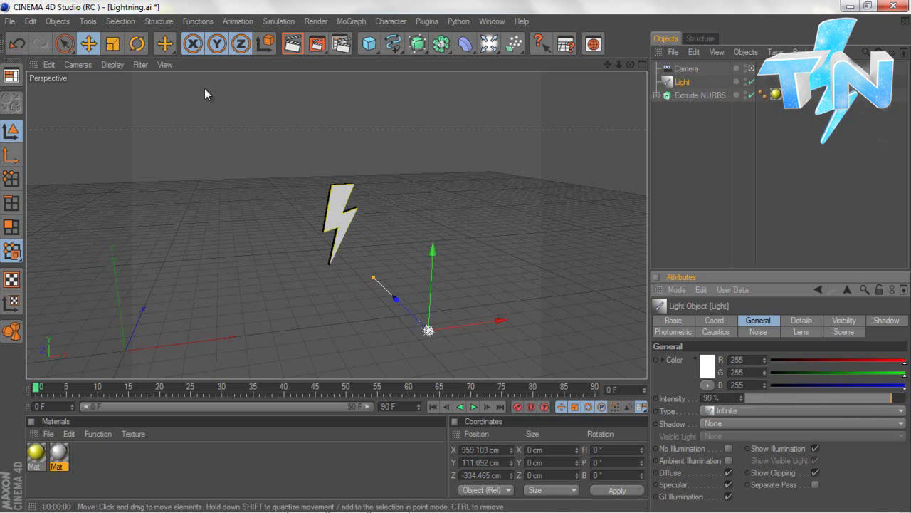
{"action": "left_click", "coordinate": [751, 68]}
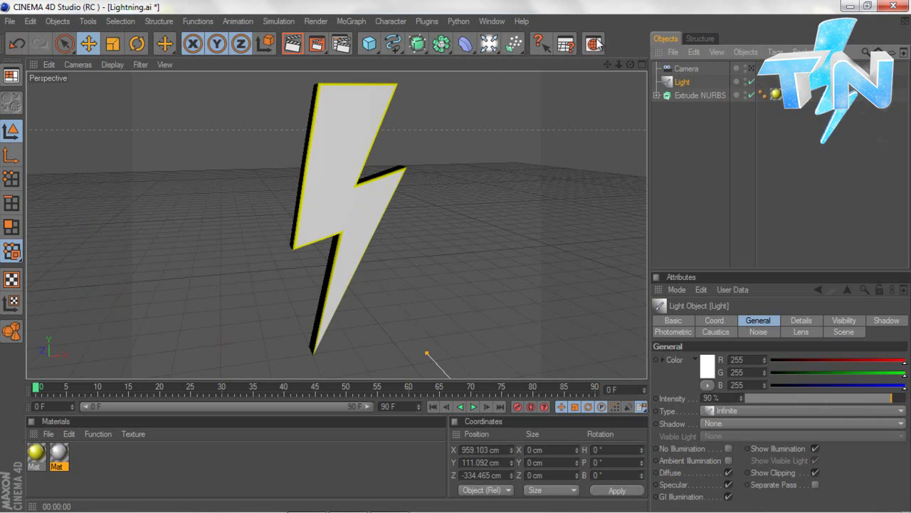
{"action": "left_click", "coordinate": [292, 44]}
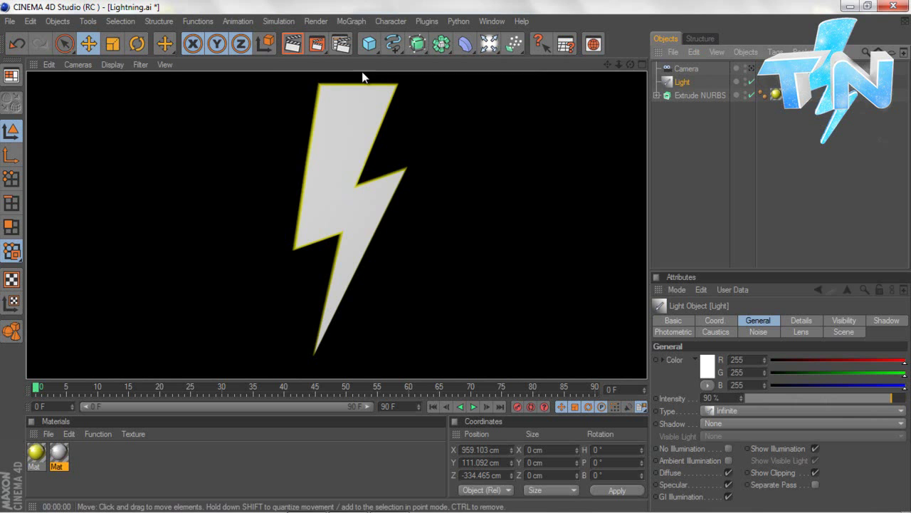
Duplicate the Light as Light.1 and move it left to X 465.161 cm
{"action": "left_click", "coordinate": [682, 84]}
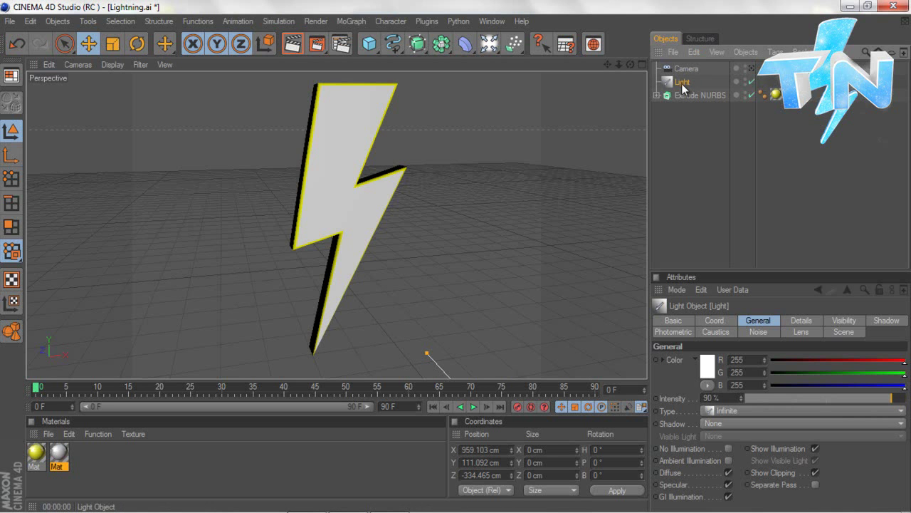
{"action": "key", "text": "ctrl+c"}
{"action": "key", "text": "ctrl+v"}
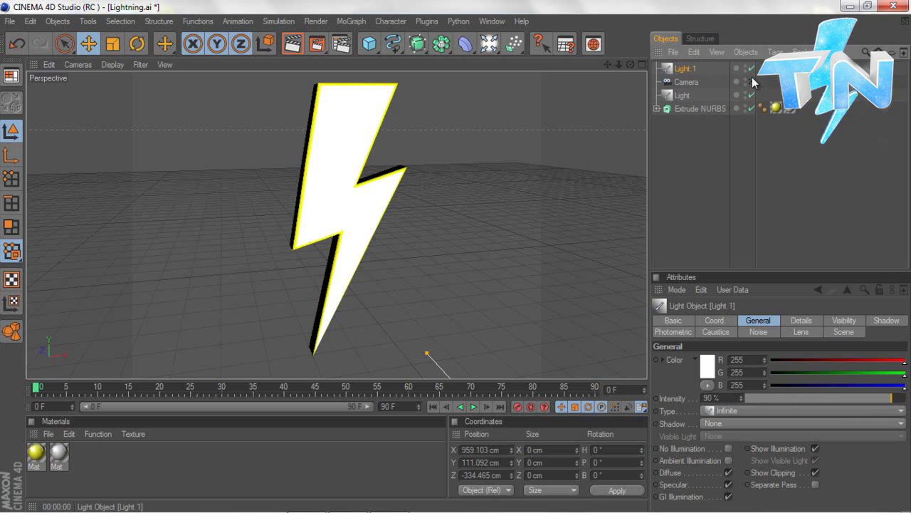
{"action": "key", "text": "h"}
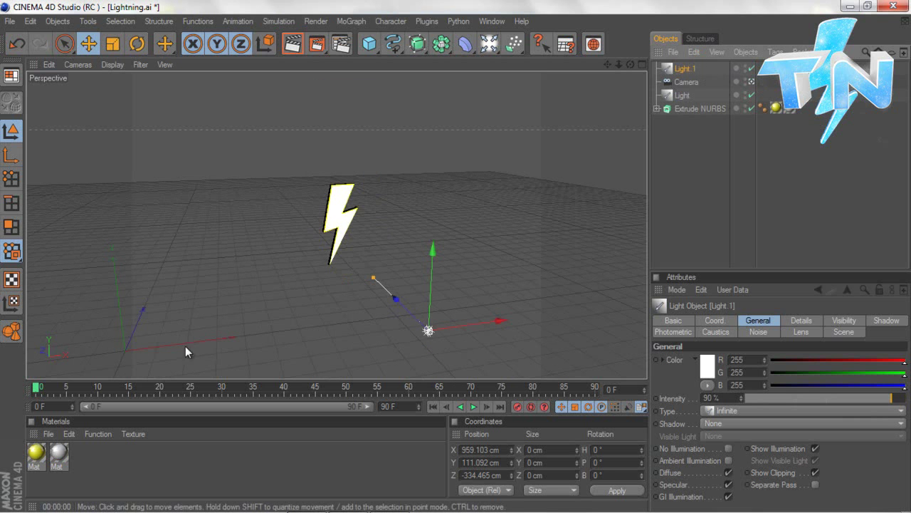
{"action": "mouse_move", "coordinate": [463, 328]}
{"action": "left_mouse_down"}
{"action": "mouse_move", "coordinate": [440, 261]}
{"action": "mouse_move", "coordinate": [463, 334]}
{"action": "left_mouse_up"}
Rotate Light.1's heading to -19.243° and render the camera view with both lights
{"action": "key", "text": "r"}
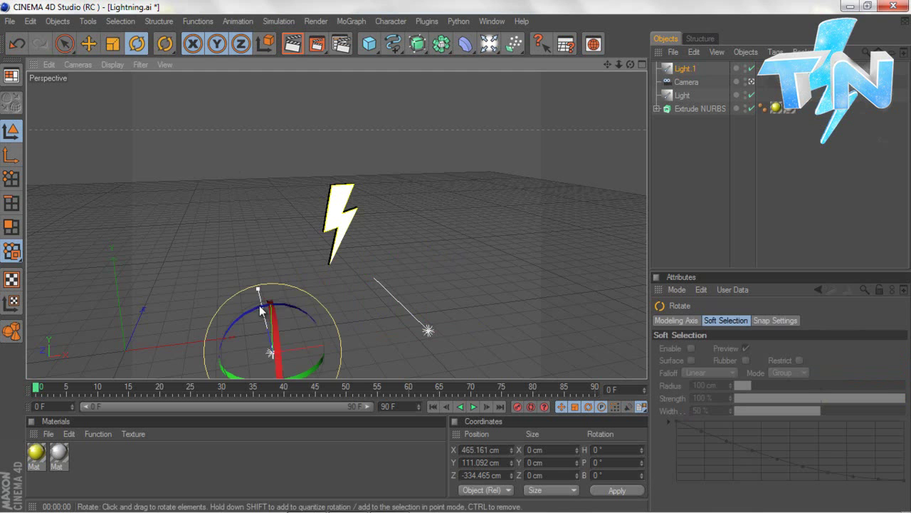
{"action": "left_click_drag", "start_coordinate": [306, 365], "coordinate": [294, 375]}
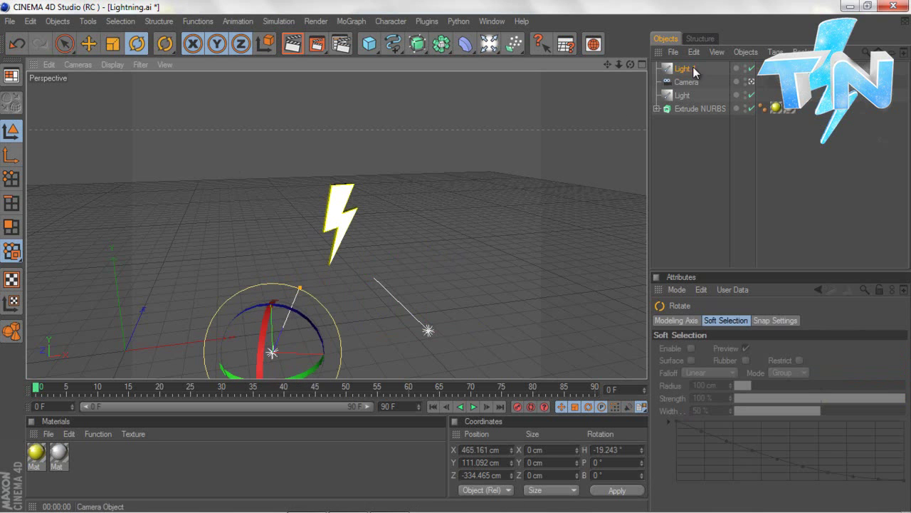
{"action": "left_click", "coordinate": [750, 82]}
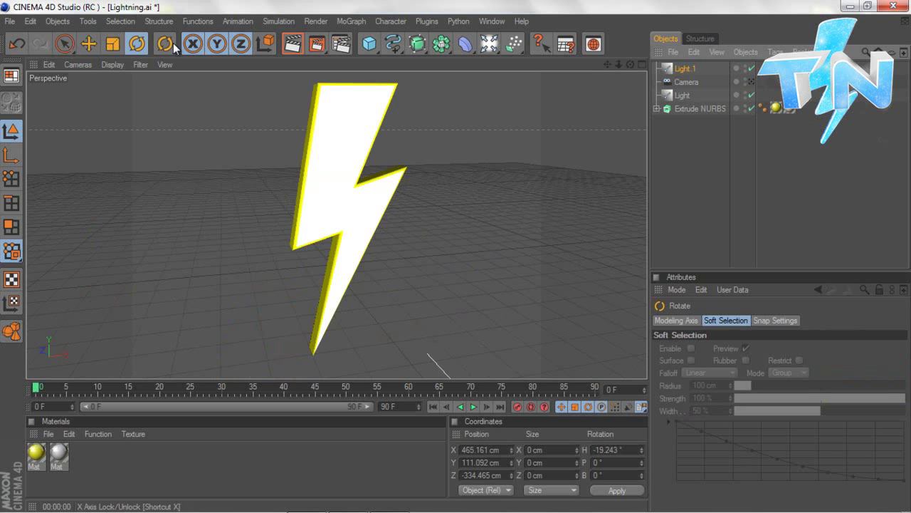
{"action": "left_click", "coordinate": [291, 45]}
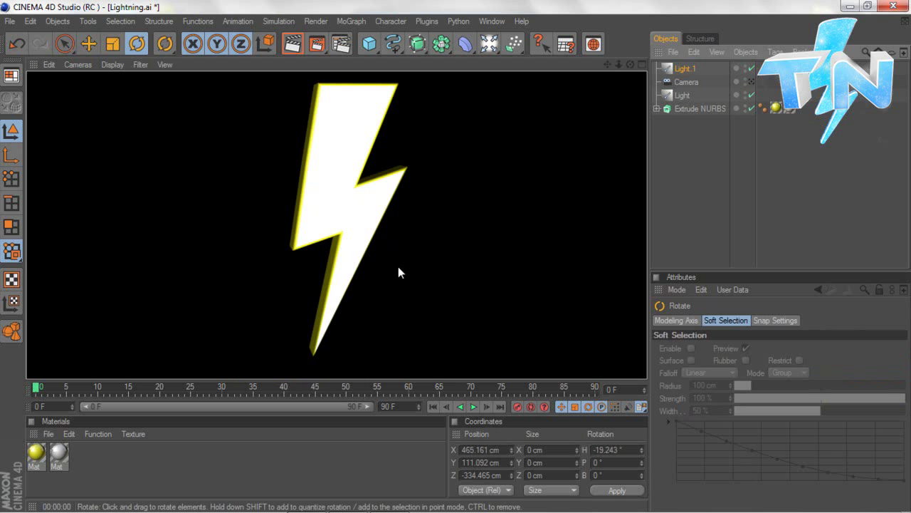
Set the render output resolution to 1280 × 720 in Render Settings
{"action": "left_click", "coordinate": [344, 46]}
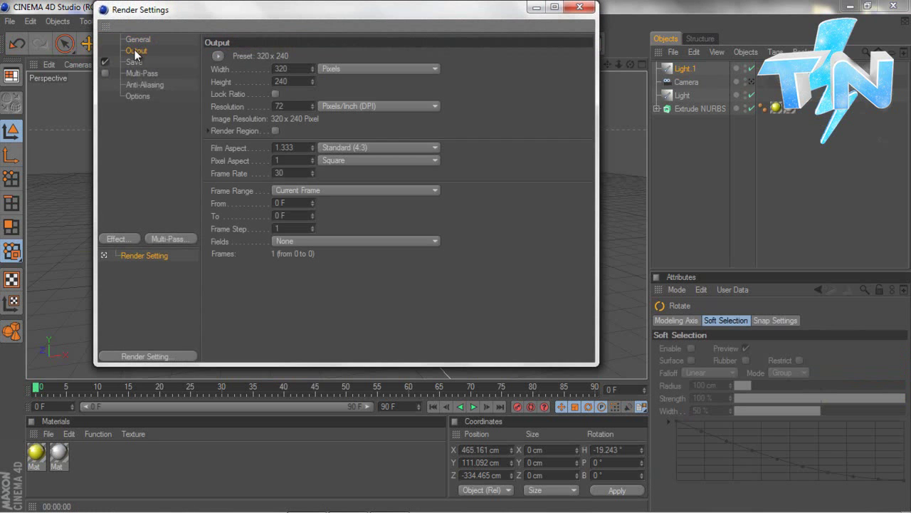
{"action": "double_click", "coordinate": [285, 69]}
{"action": "type", "text": "1280"}
{"action": "key", "text": "Tab"}
{"action": "type", "text": "720"}
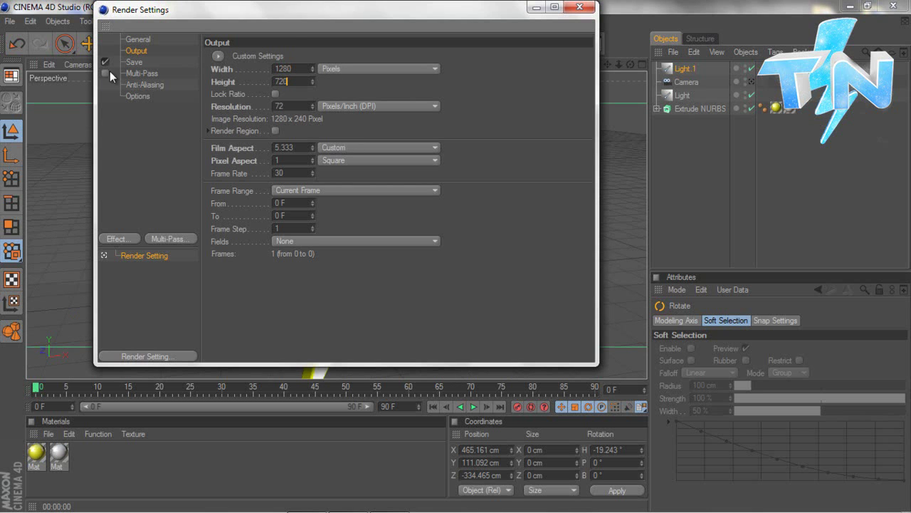
Save renders as PNG with straight alpha to a file named Test on the Desktop
{"action": "left_click", "coordinate": [133, 62]}
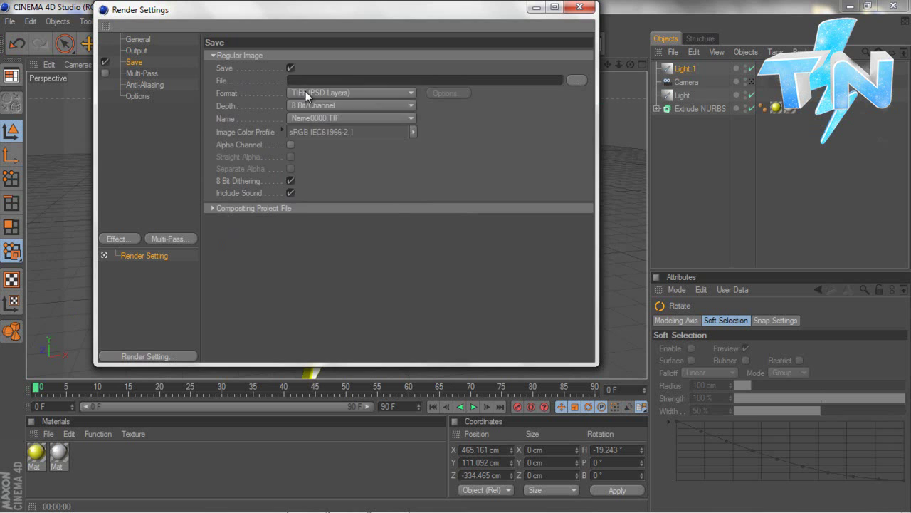
{"action": "left_click", "coordinate": [306, 91]}
{"action": "left_click", "coordinate": [294, 232]}
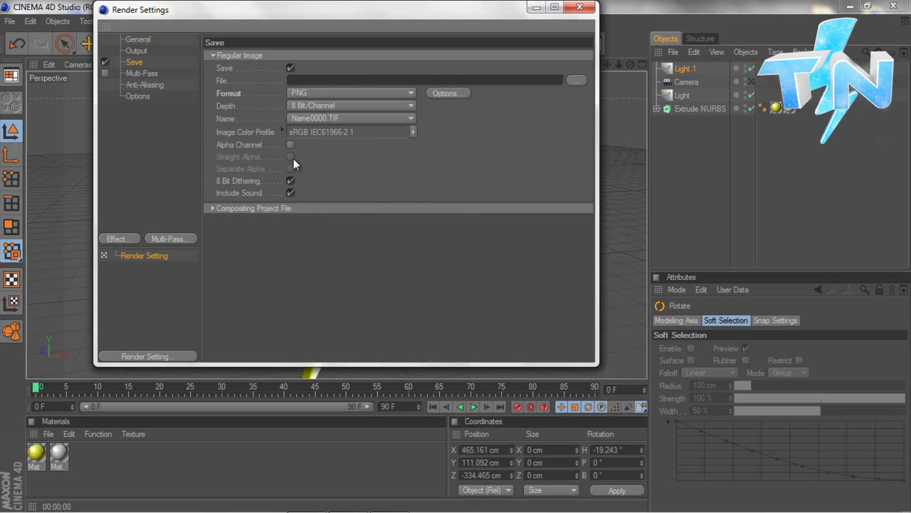
{"action": "left_click", "coordinate": [290, 156]}
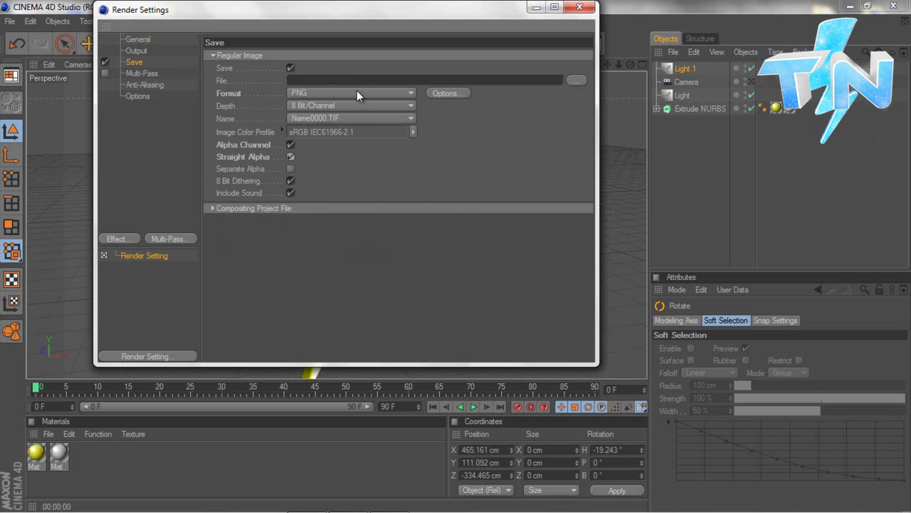
{"action": "left_click", "coordinate": [577, 79]}
{"action": "left_click", "coordinate": [151, 112]}
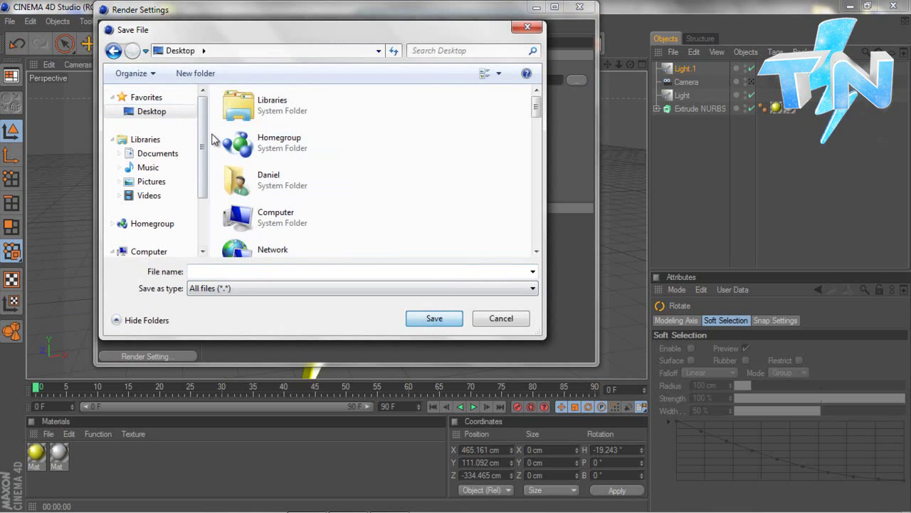
{"action": "left_click", "coordinate": [245, 269]}
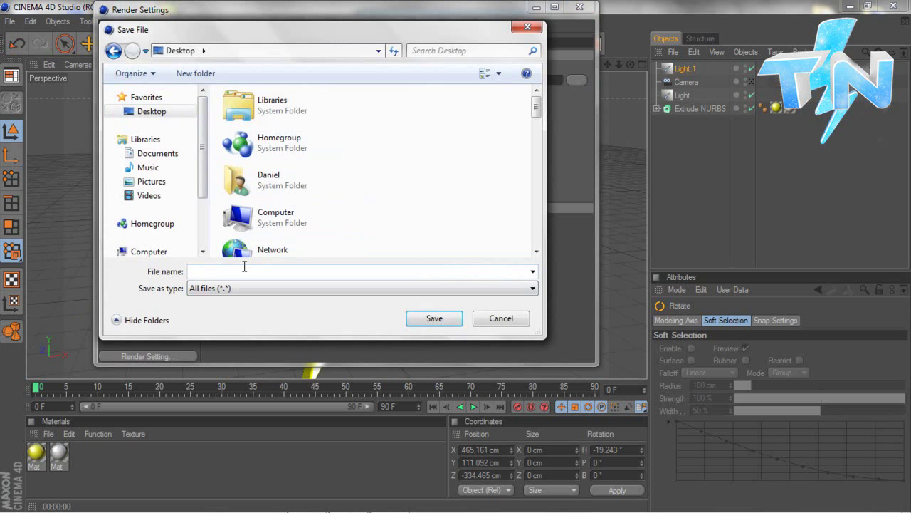
{"action": "type", "text": "Test"}
{"action": "key", "text": "Return"}
Set anti-aliasing to Best with a minimum level of 2x2
{"action": "left_click", "coordinate": [144, 73]}
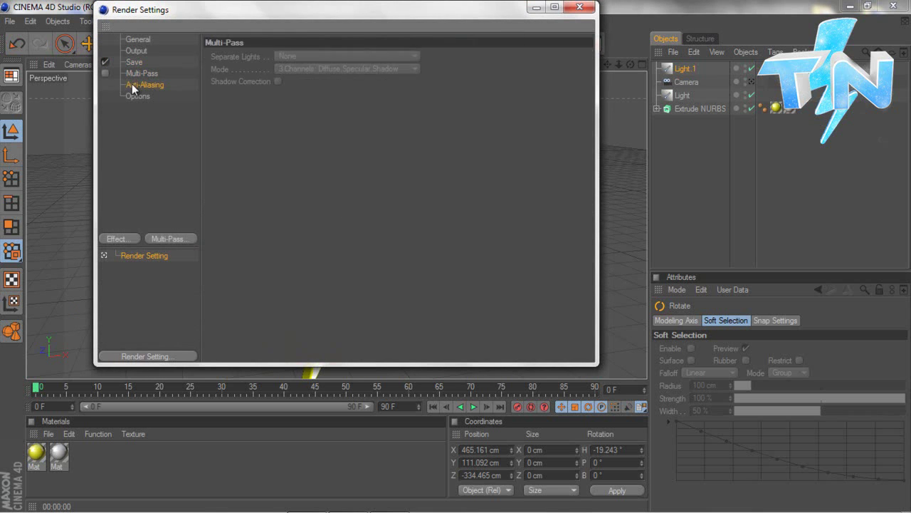
{"action": "left_click", "coordinate": [135, 84]}
{"action": "left_click", "coordinate": [288, 55]}
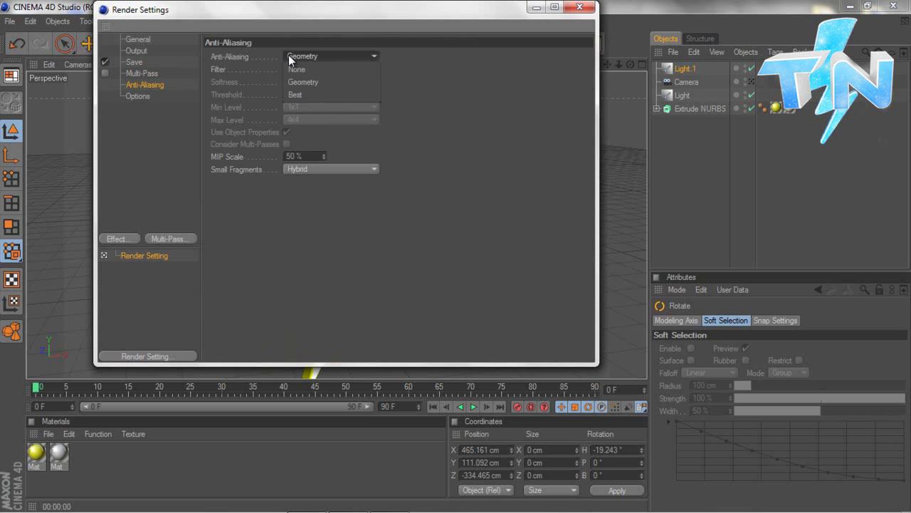
{"action": "left_click", "coordinate": [296, 94]}
{"action": "left_click", "coordinate": [297, 108]}
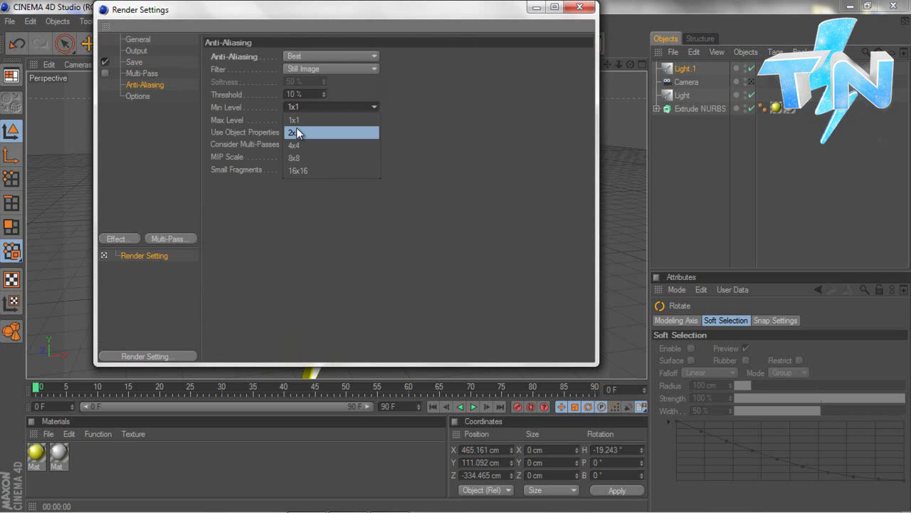
{"action": "left_click", "coordinate": [296, 133]}
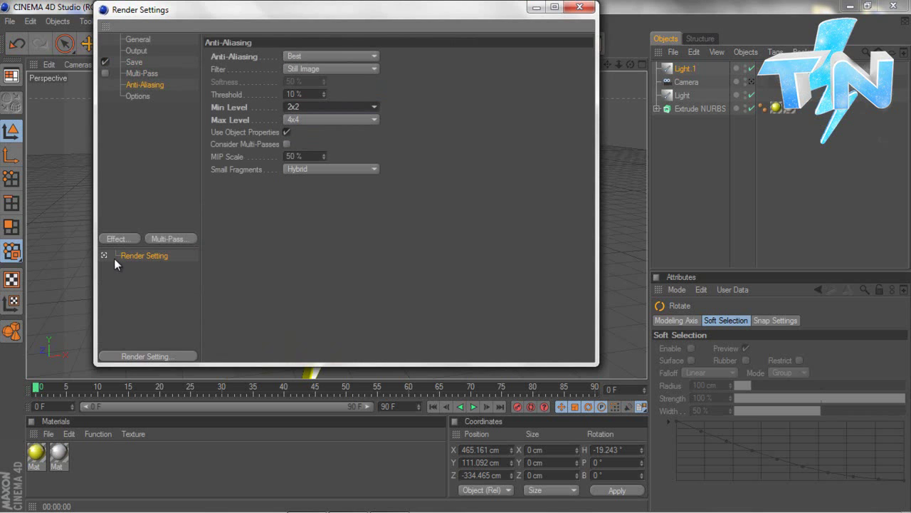
Add Ambient Occlusion and Global Illumination effects, then close Render Settings
{"action": "left_click", "coordinate": [114, 239]}
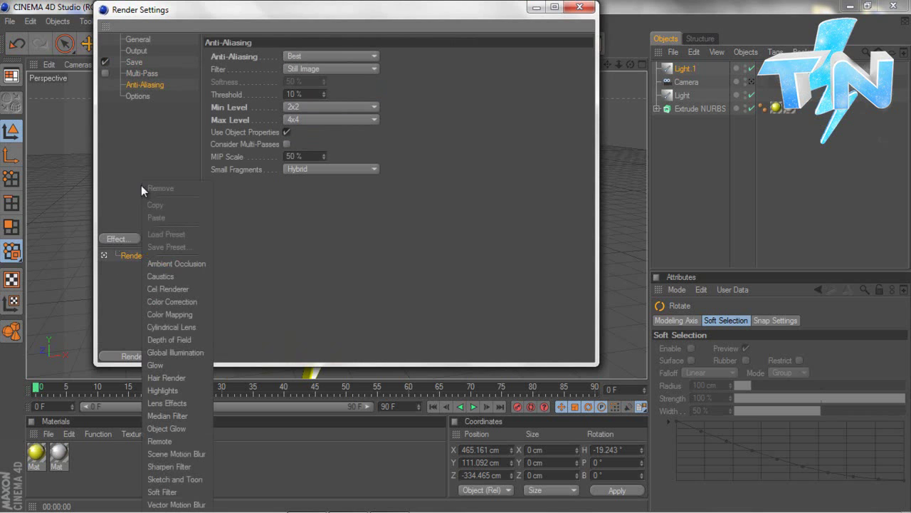
{"action": "left_click", "coordinate": [167, 262]}
{"action": "left_click", "coordinate": [115, 238]}
{"action": "left_click", "coordinate": [162, 352]}
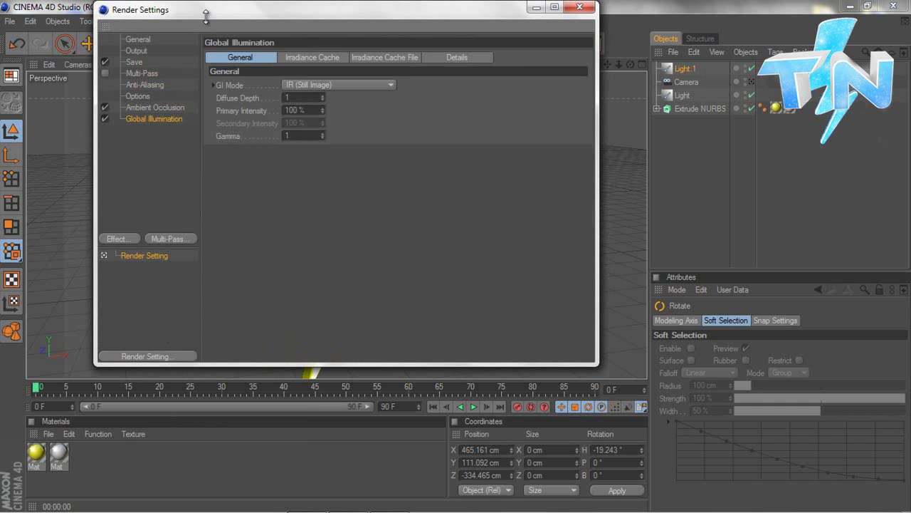
{"action": "left_click", "coordinate": [579, 6]}
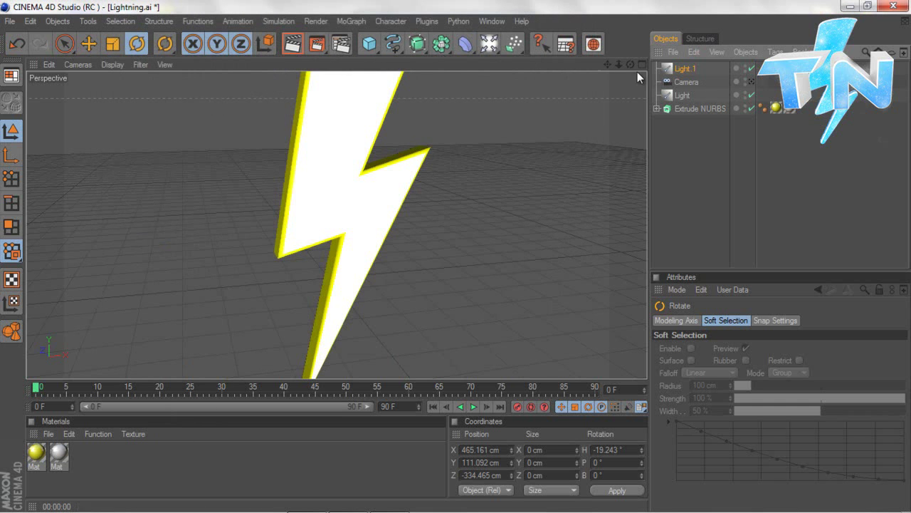
Reframe the bolt through the scene camera and render Test.png at 1280×720 to the Picture Viewer
{"action": "left_click", "coordinate": [752, 82]}
{"action": "left_click", "coordinate": [751, 81]}
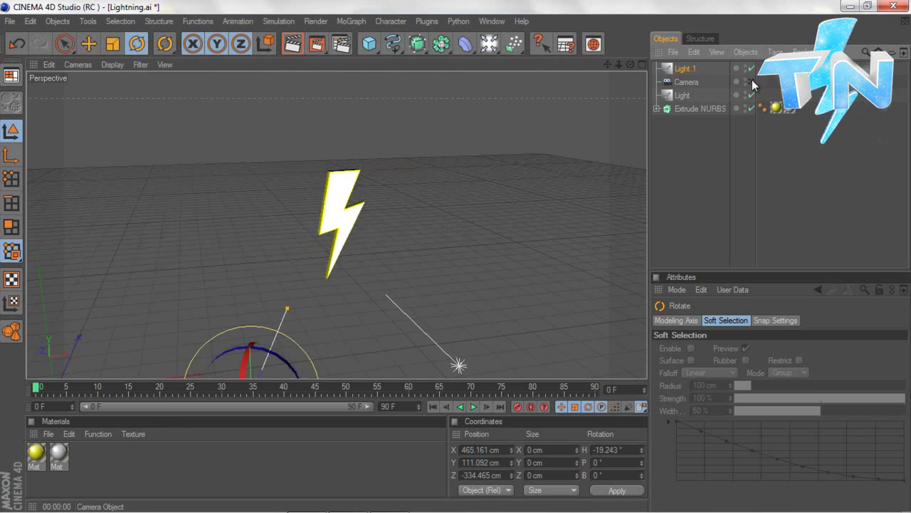
{"action": "left_click_drag", "start_coordinate": [625, 67], "coordinate": [457, 257]}
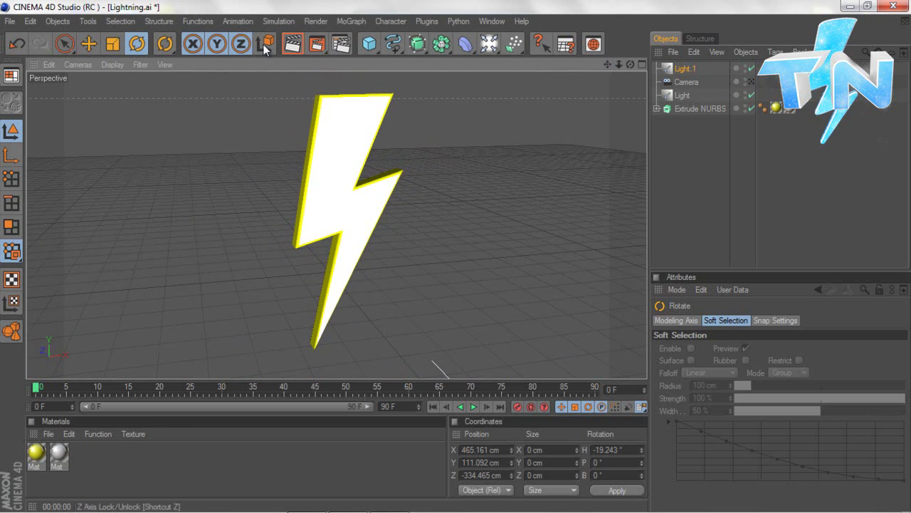
{"action": "left_click", "coordinate": [317, 44]}
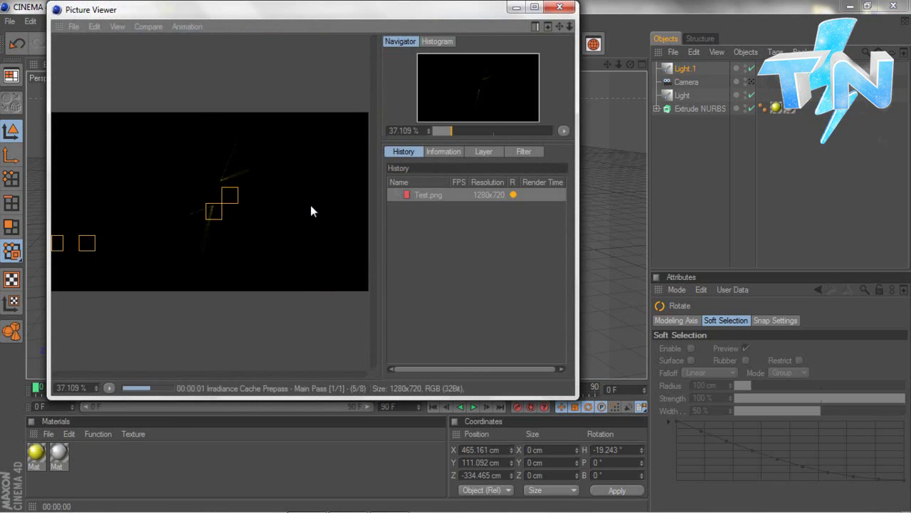